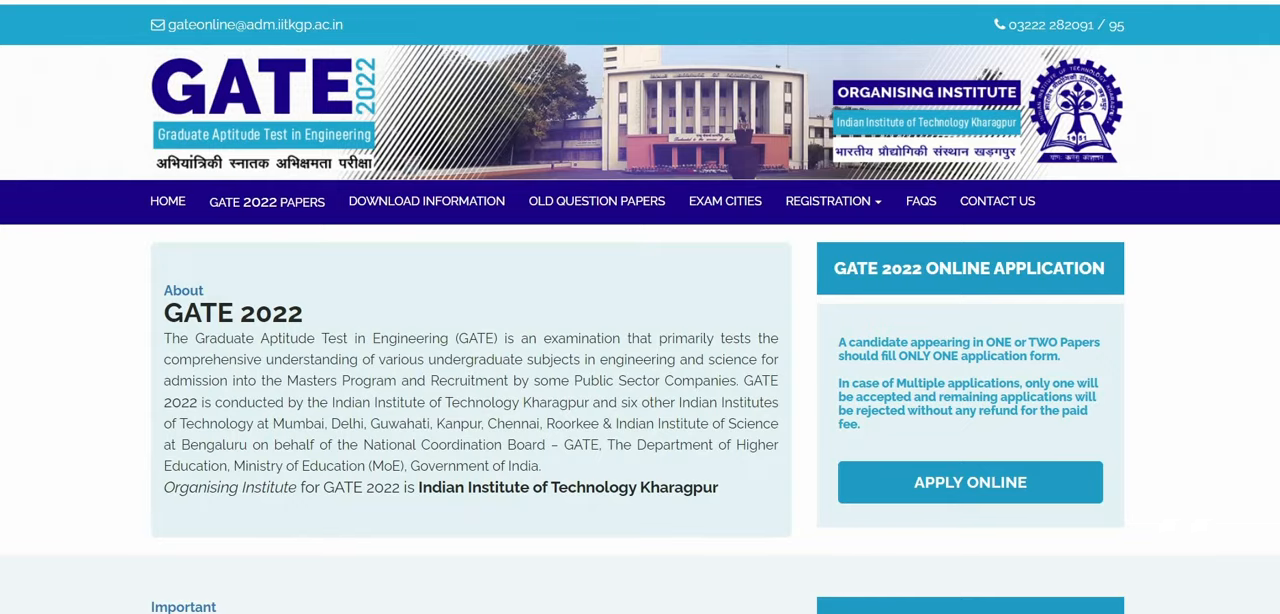
Open the GATE 2022 online application, dismiss the important instructions and start registering as a new user
{"action": "left_click", "coordinate": [970, 482]}
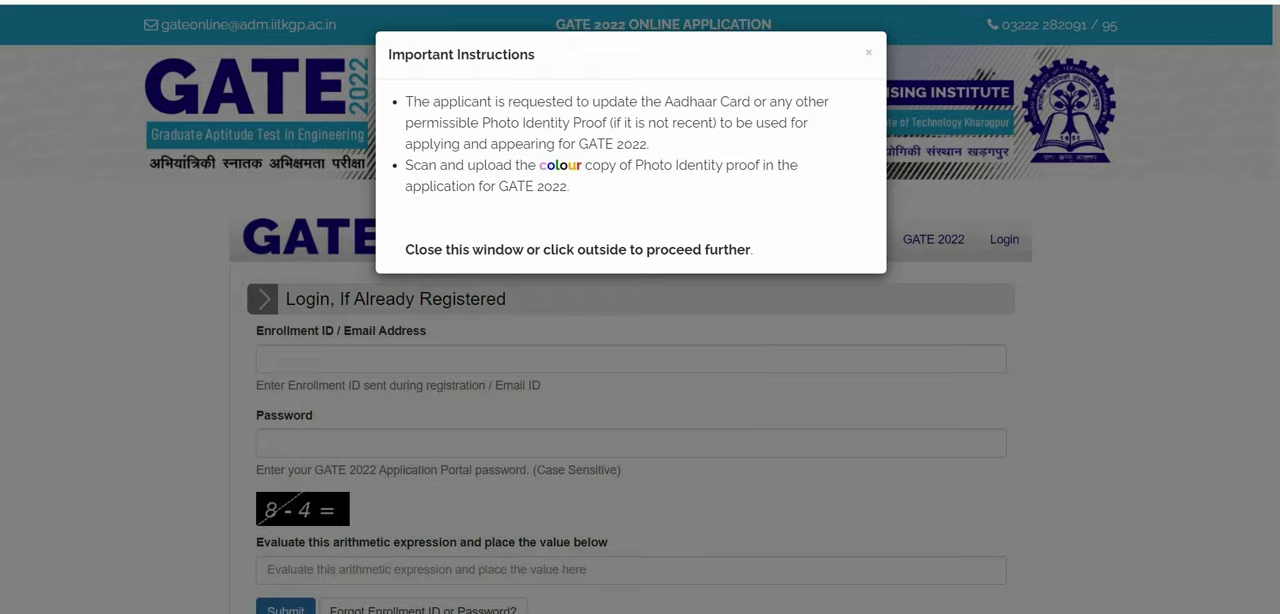
{"action": "left_click", "coordinate": [869, 58]}
{"action": "scroll", "coordinate": [640, 400], "scroll_direction": "down", "scroll_amount": 2}
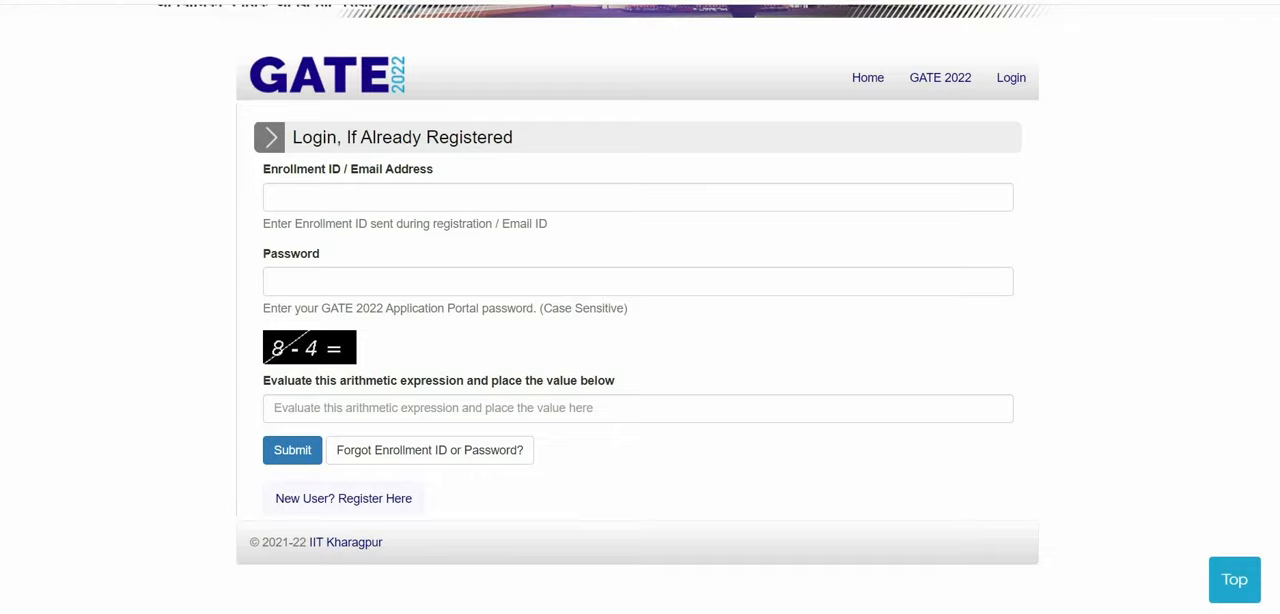
{"action": "left_click", "coordinate": [380, 510]}
Enter the candidate's first and middle names in the registration form and confirm the name for the admit card
{"action": "left_click", "coordinate": [360, 200]}
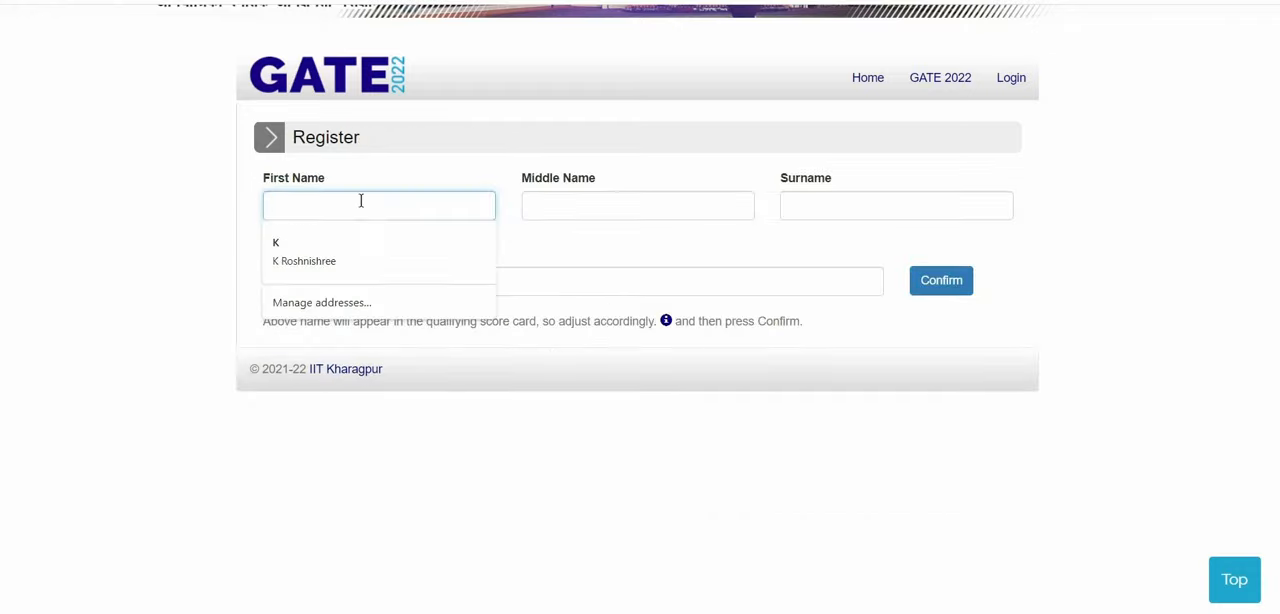
{"action": "type", "text": "K"}
{"action": "left_click", "coordinate": [560, 209]}
{"action": "type", "text": "R"}
{"action": "key", "text": "BackSpace"}
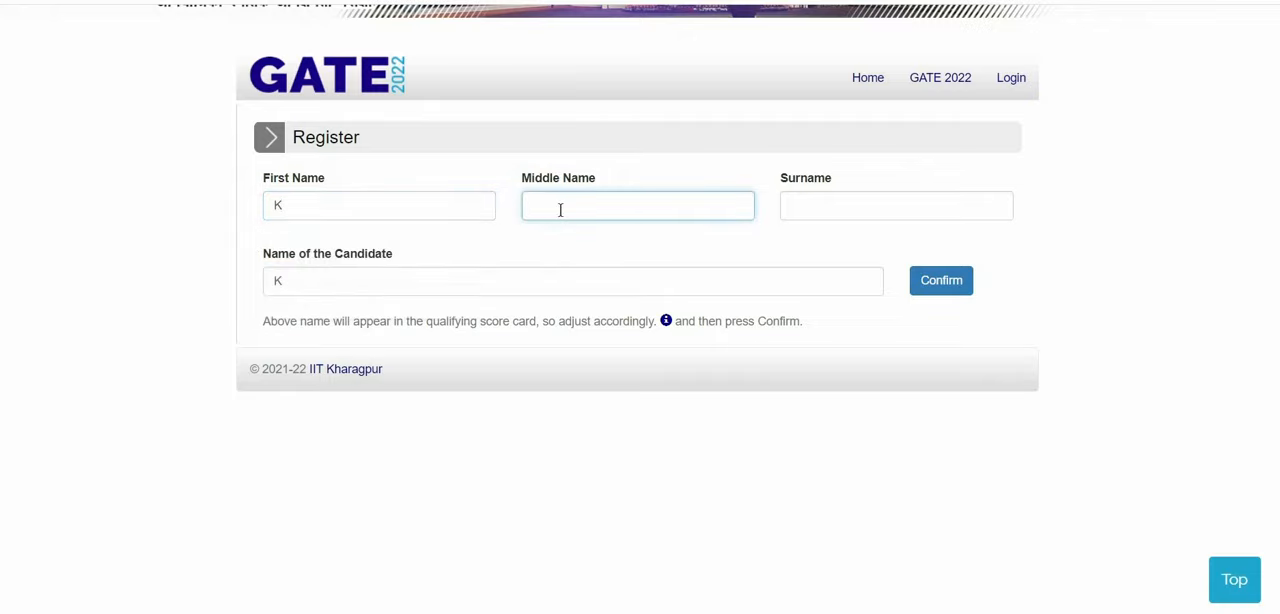
{"action": "type", "text": "ROSHNISHREE"}
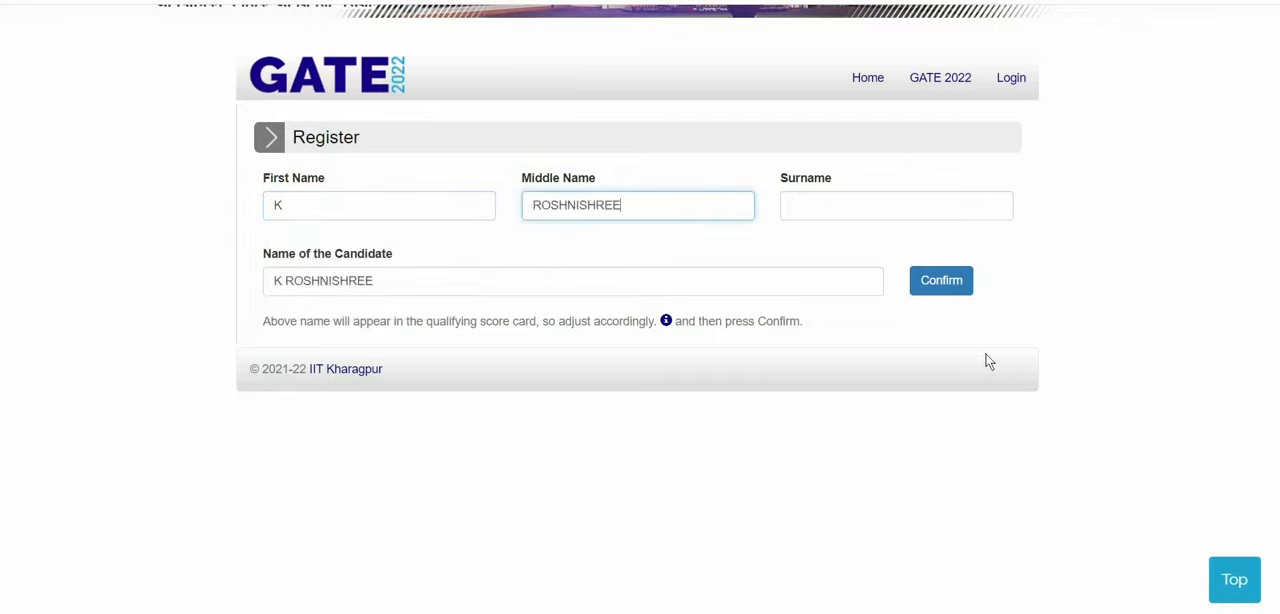
{"action": "left_click", "coordinate": [962, 286]}
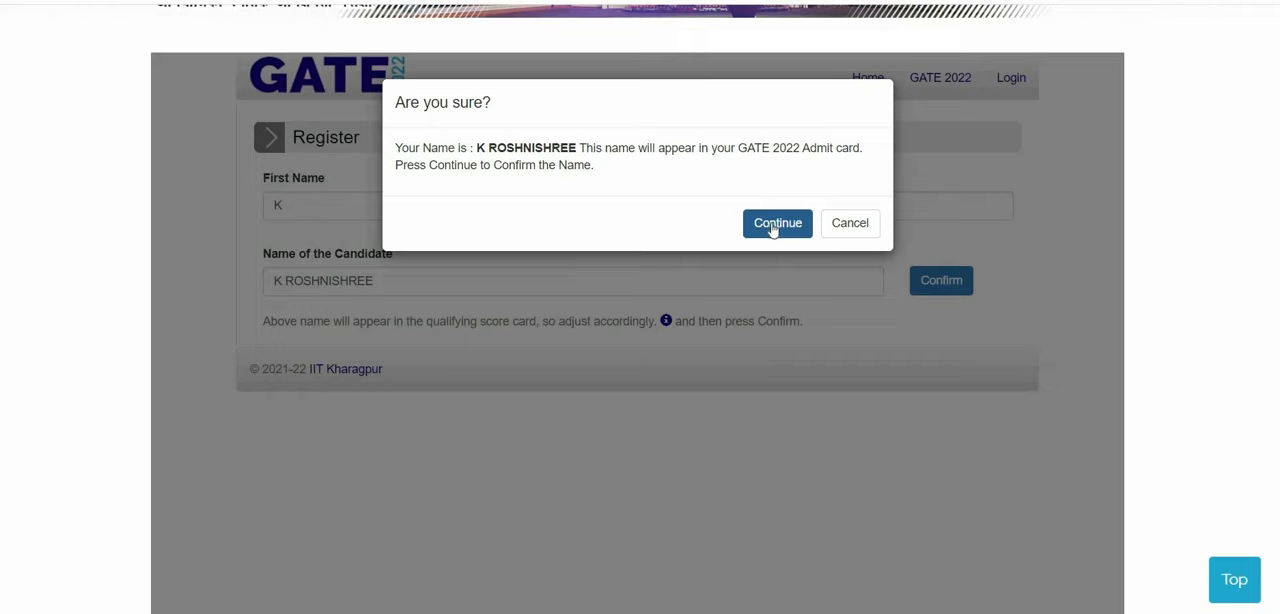
{"action": "left_click", "coordinate": [771, 223]}
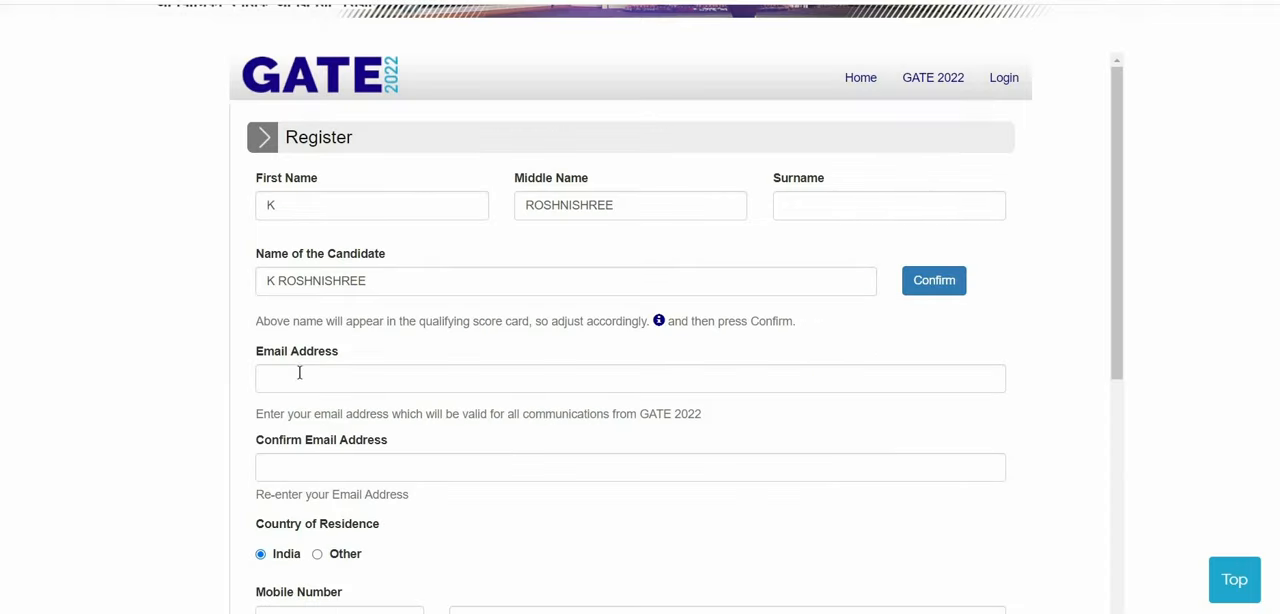
Fill in the candidate's email address and repeat it in the confirmation field
{"action": "left_click", "coordinate": [300, 372]}
{"action": "left_click", "coordinate": [300, 374]}
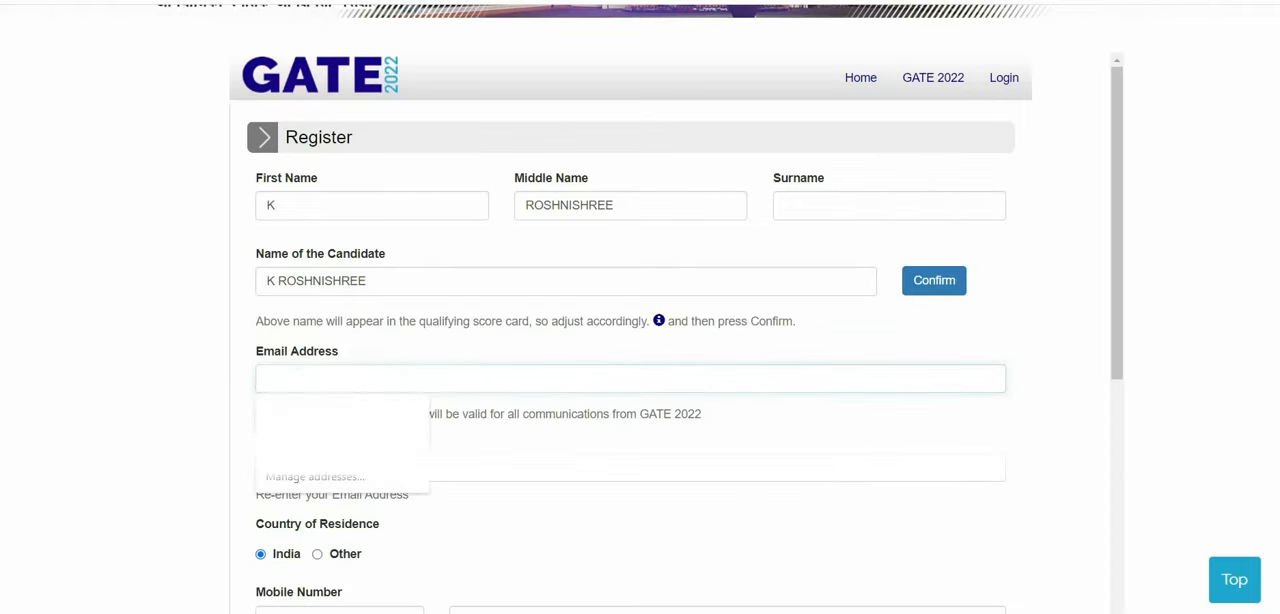
{"action": "left_click", "coordinate": [417, 449]}
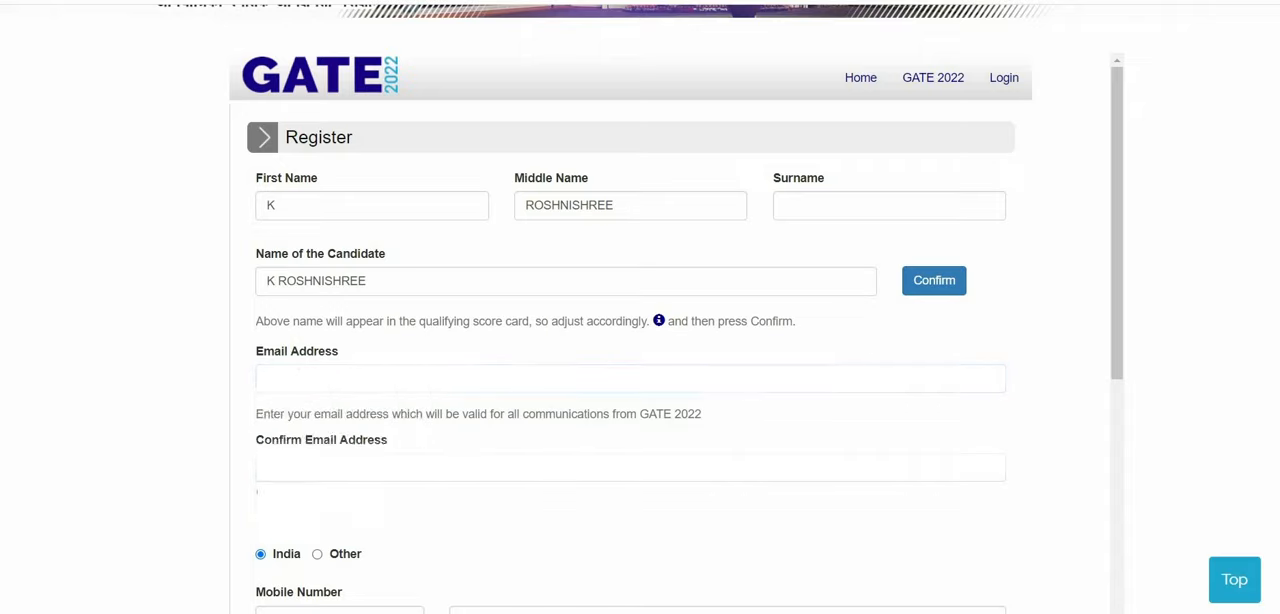
{"action": "left_click", "coordinate": [340, 467]}
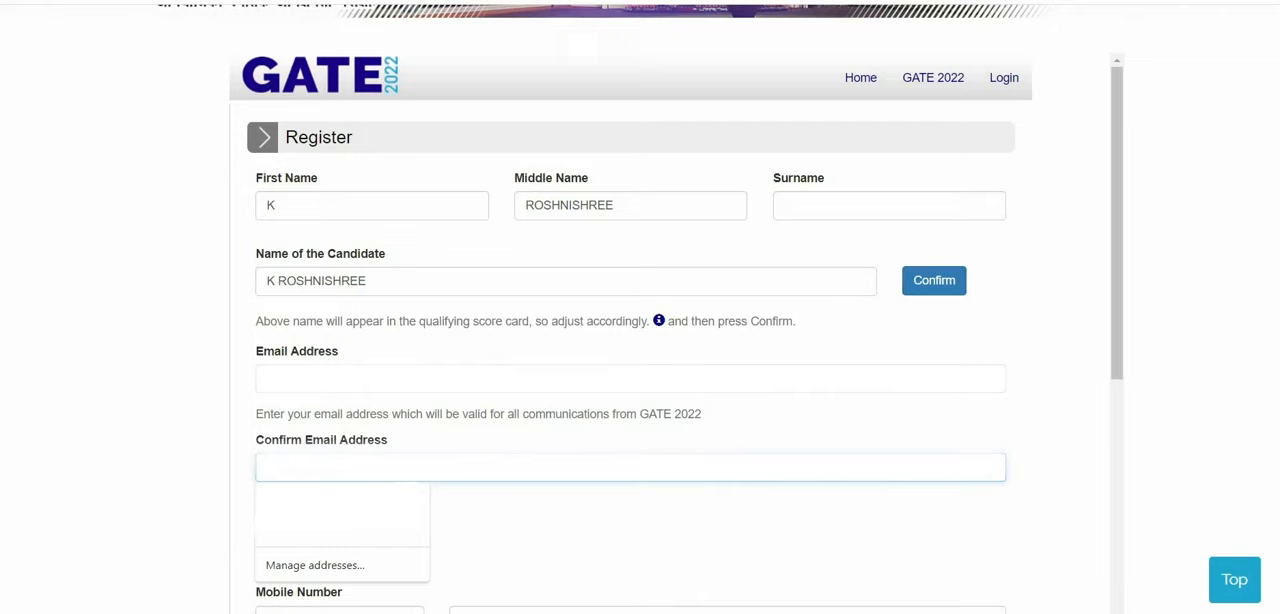
Fill in the candidate's mobile number under country code 91 (IN) and repeat it in the confirmation field
{"action": "scroll", "coordinate": [209, 209], "scroll_direction": "down", "scroll_amount": 5}
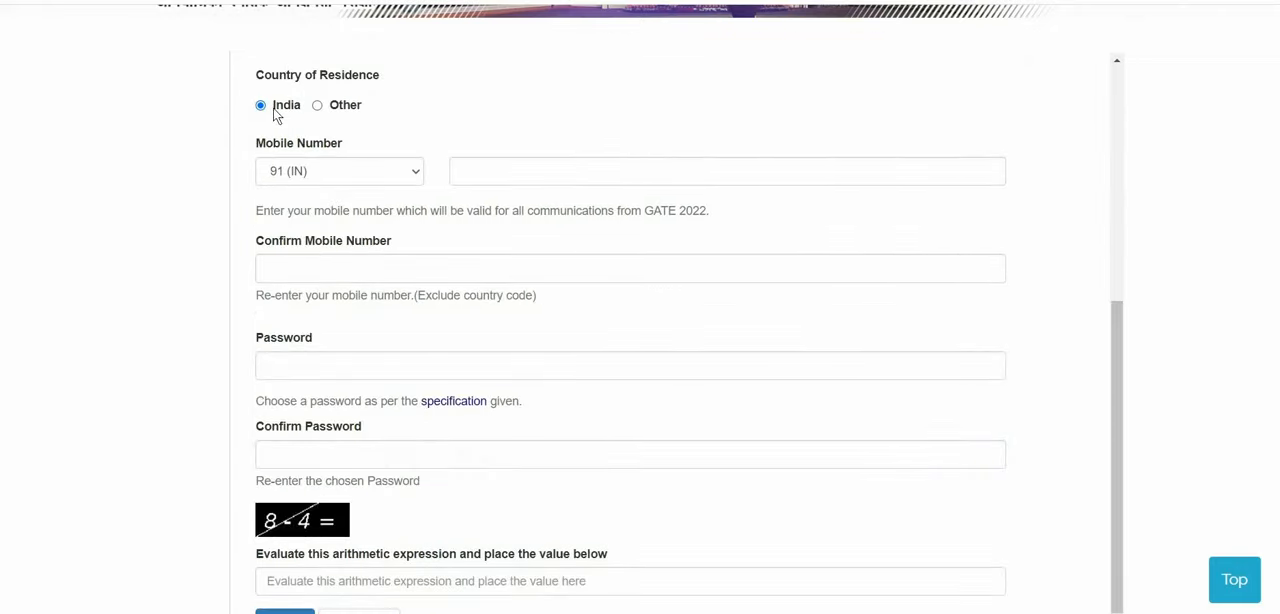
{"action": "left_click", "coordinate": [500, 169]}
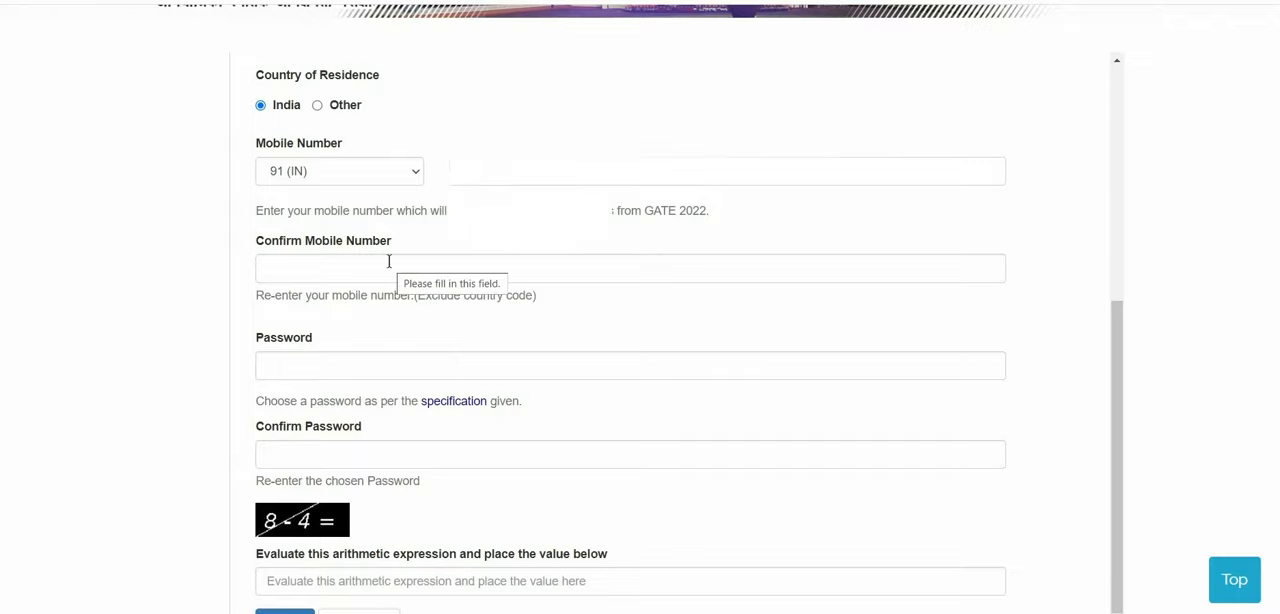
{"action": "left_click", "coordinate": [389, 261]}
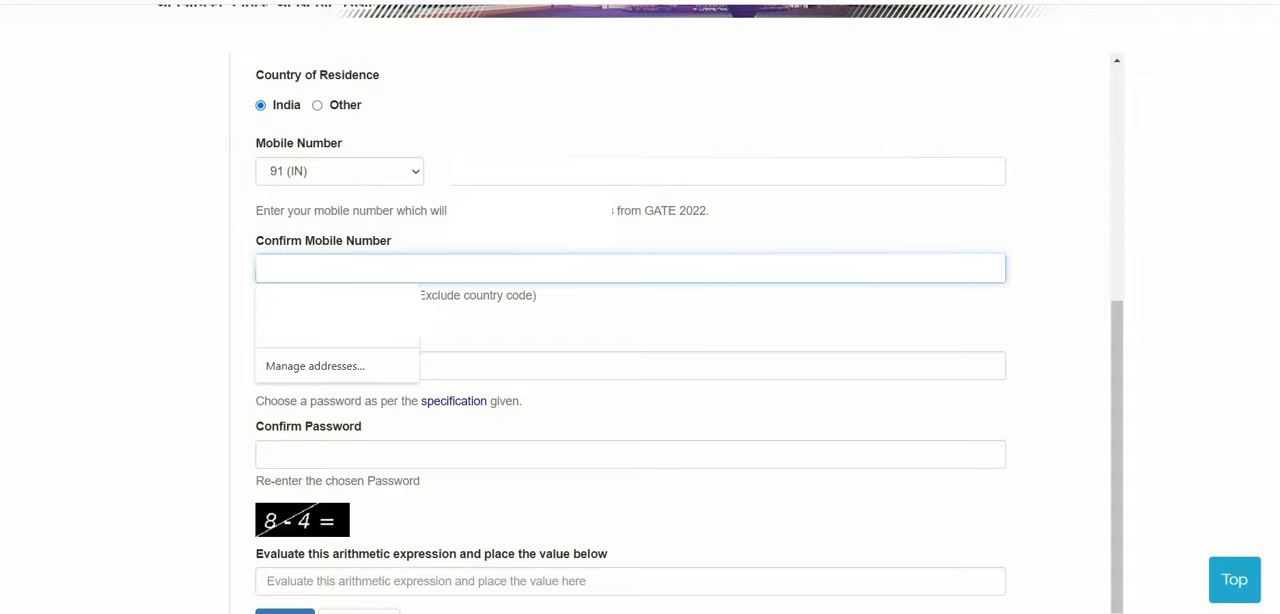
{"action": "left_click", "coordinate": [336, 302]}
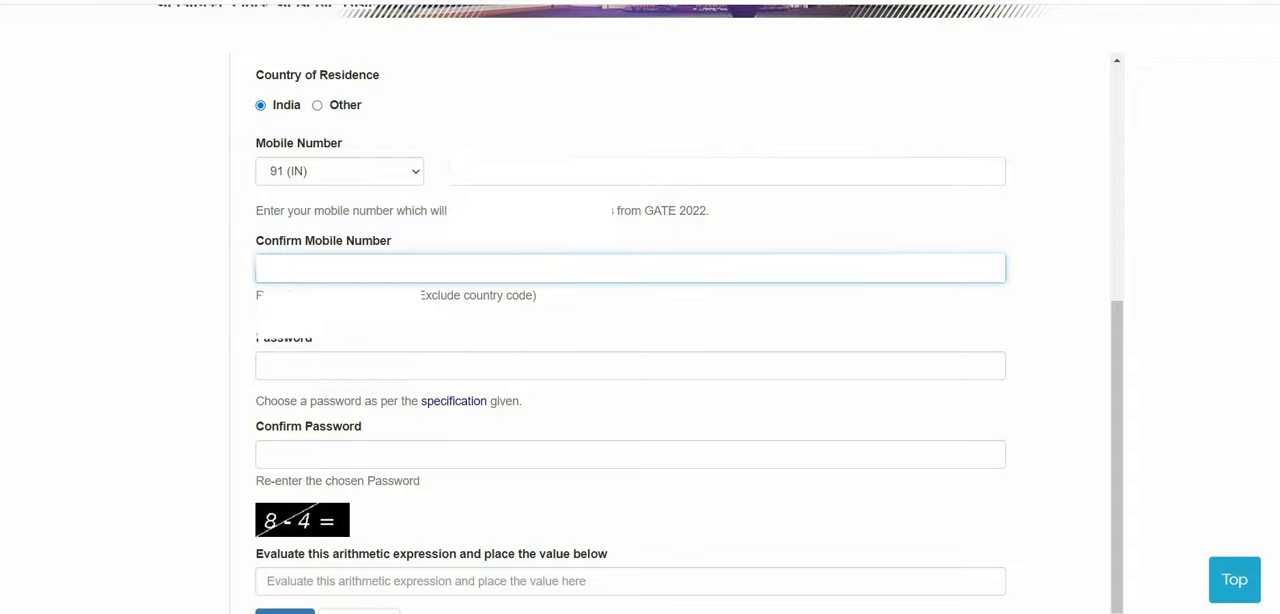
Enter the account password and repeat it in the Confirm Password field
{"action": "left_click", "coordinate": [361, 356]}
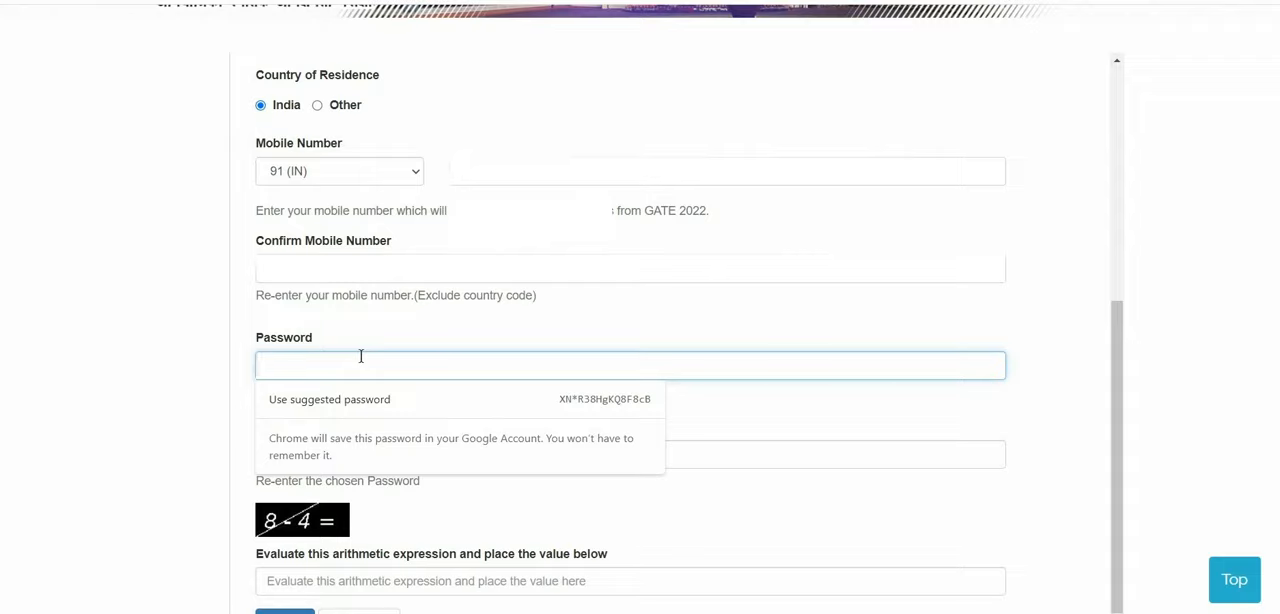
{"action": "type", "text": "a"}
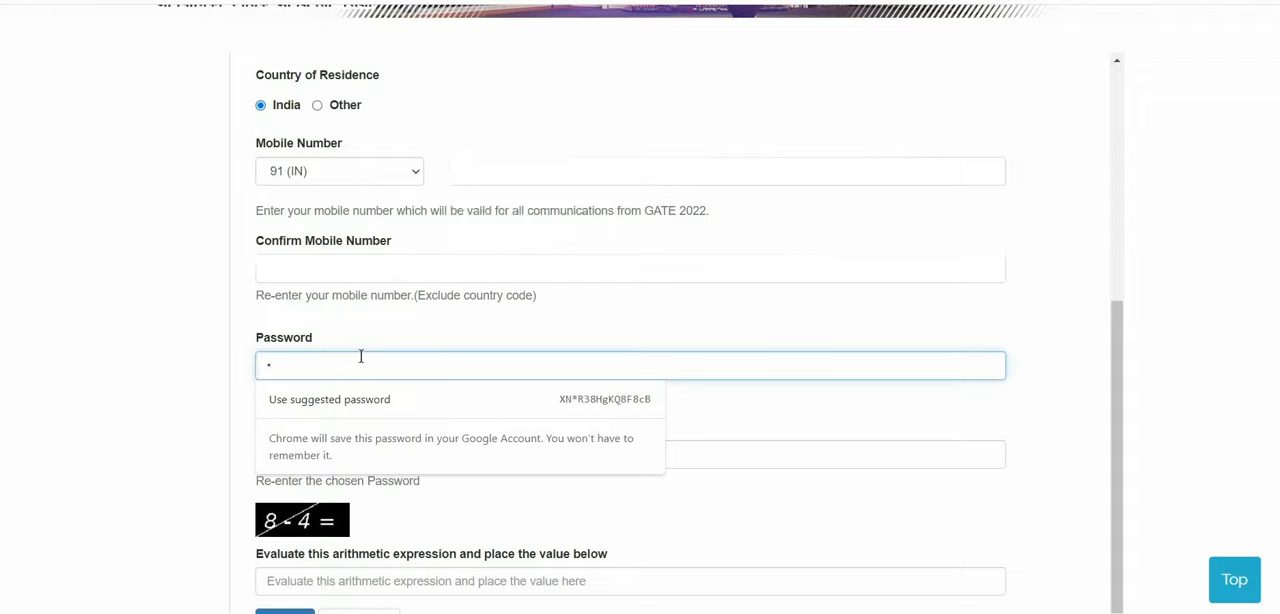
{"action": "type", "text": "********"}
{"action": "left_click", "coordinate": [320, 452]}
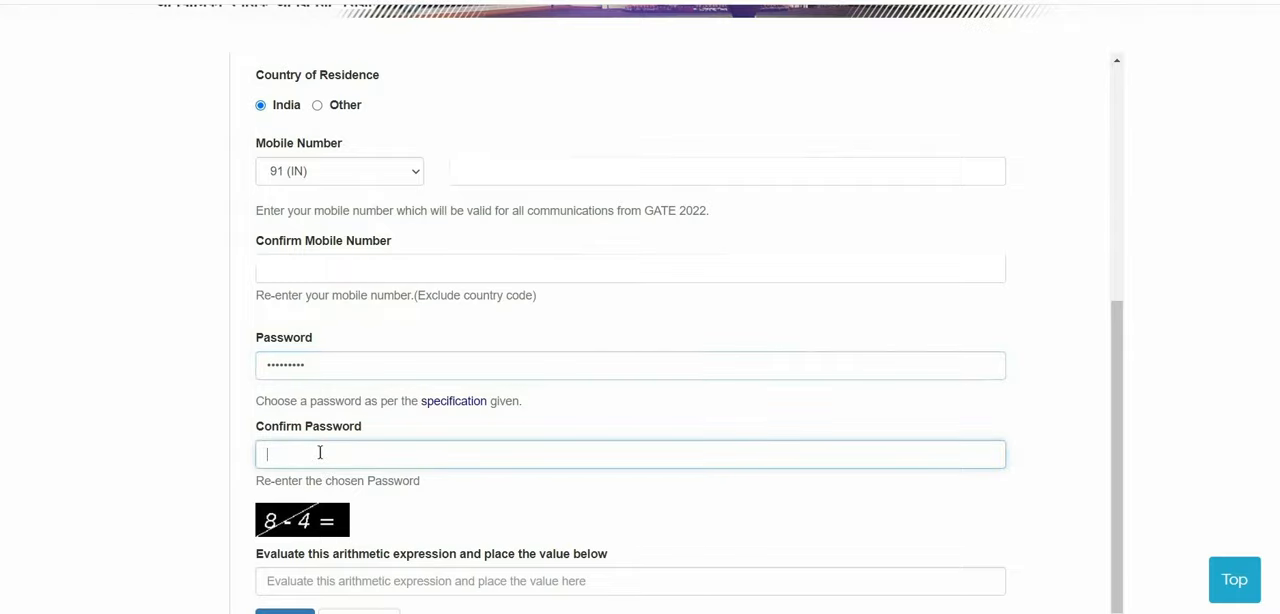
{"action": "type", "text": "*********"}
Answer the arithmetic check with 4 and submit the registration form
{"action": "scroll", "coordinate": [1115, 487], "scroll_direction": "down", "scroll_amount": 1}
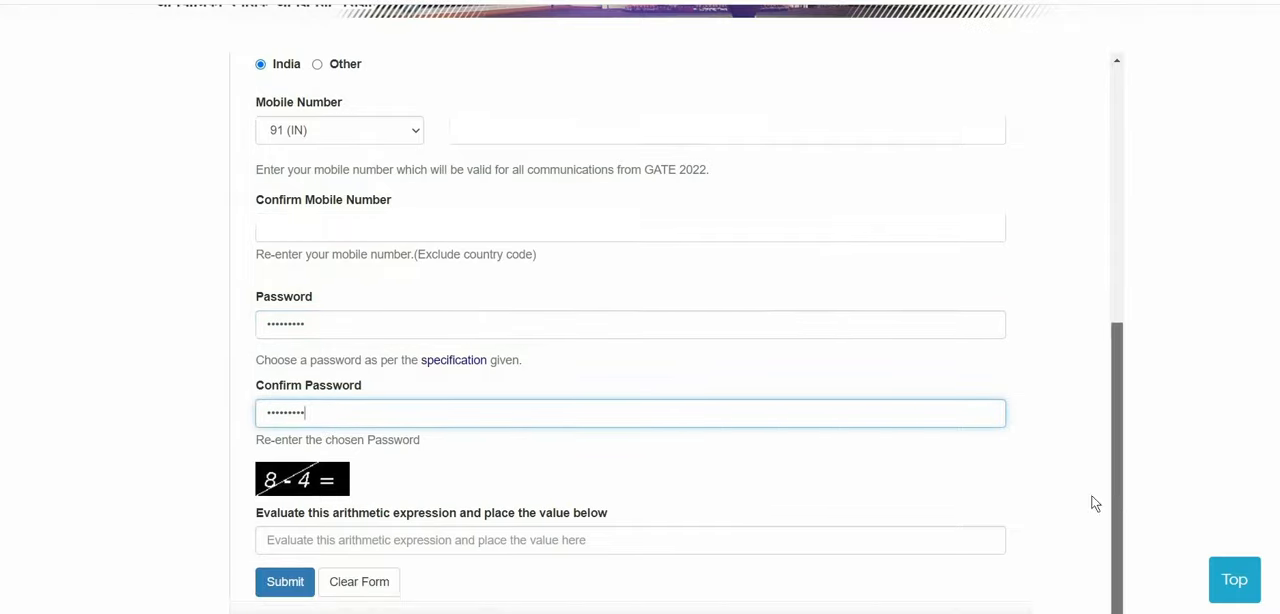
{"action": "left_click", "coordinate": [437, 544]}
{"action": "type", "text": "4"}
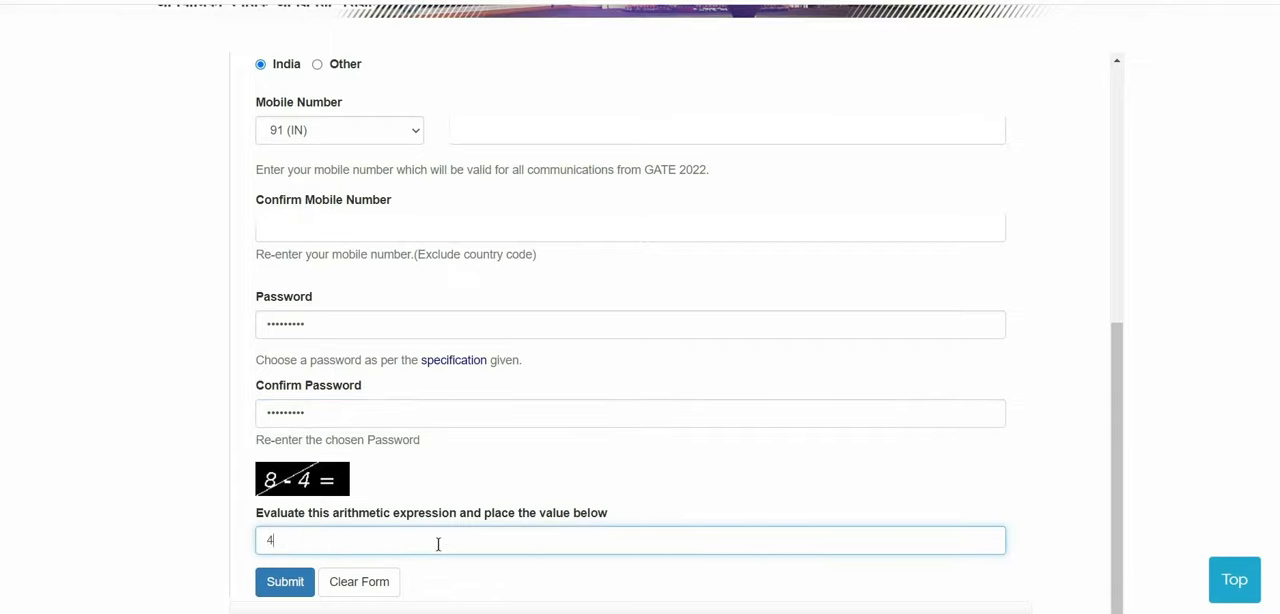
{"action": "left_click", "coordinate": [287, 584]}
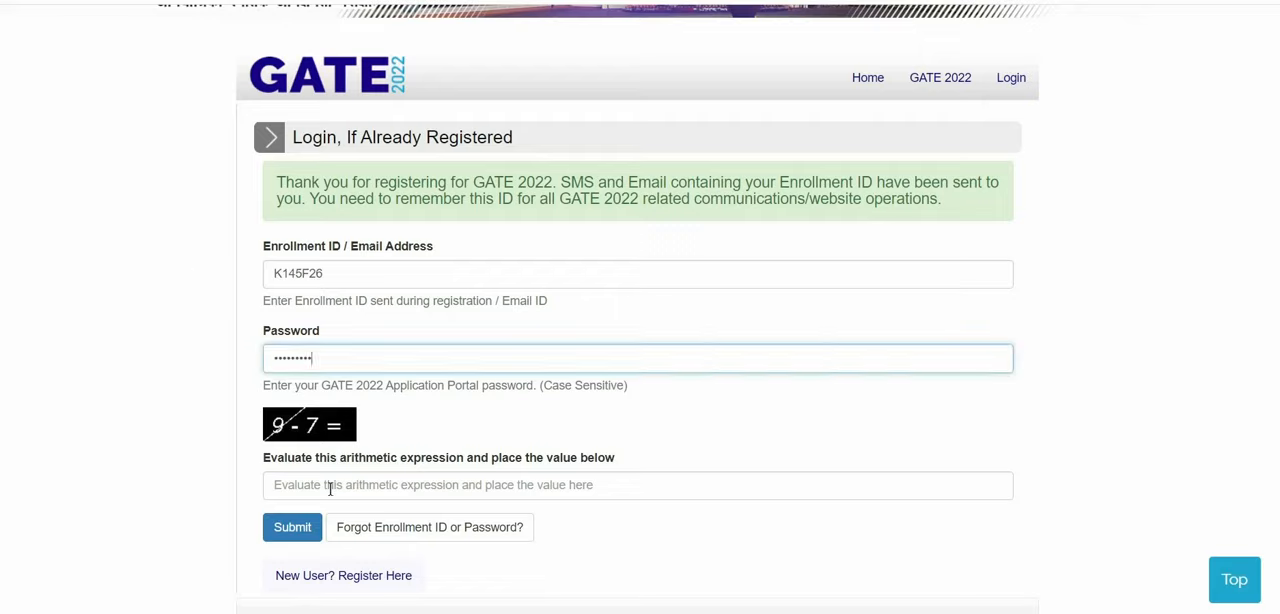
Log in to the application portal with the registered credentials, answering the arithmetic check with 2
{"action": "left_click", "coordinate": [329, 487]}
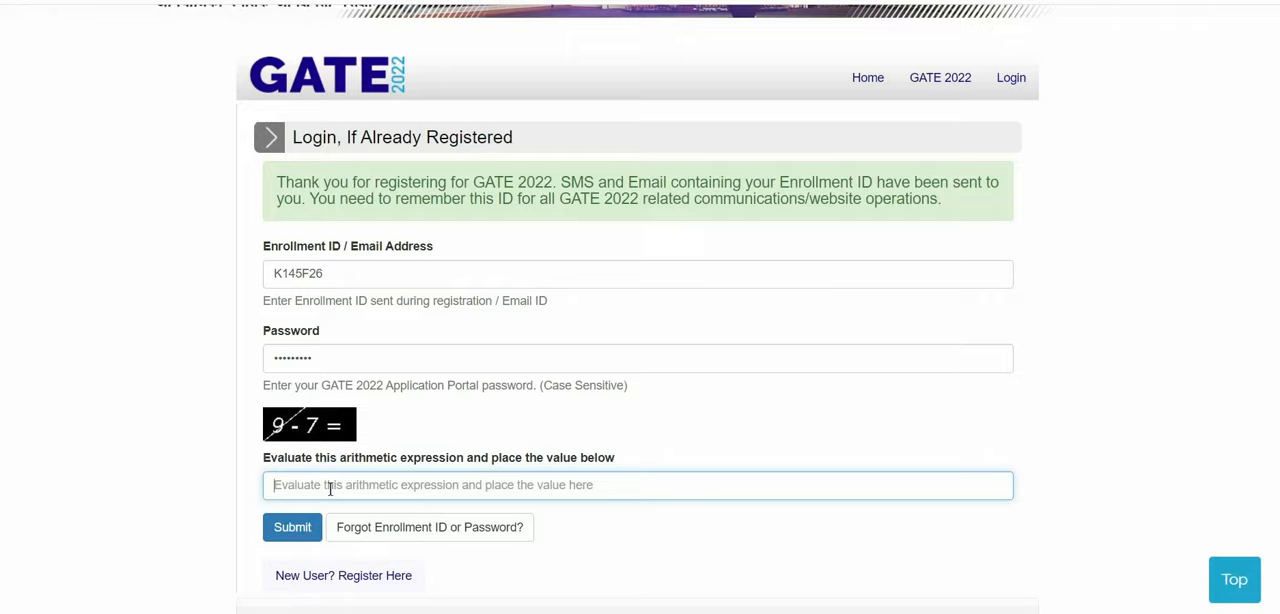
{"action": "type", "text": "2"}
{"action": "left_click", "coordinate": [300, 530]}
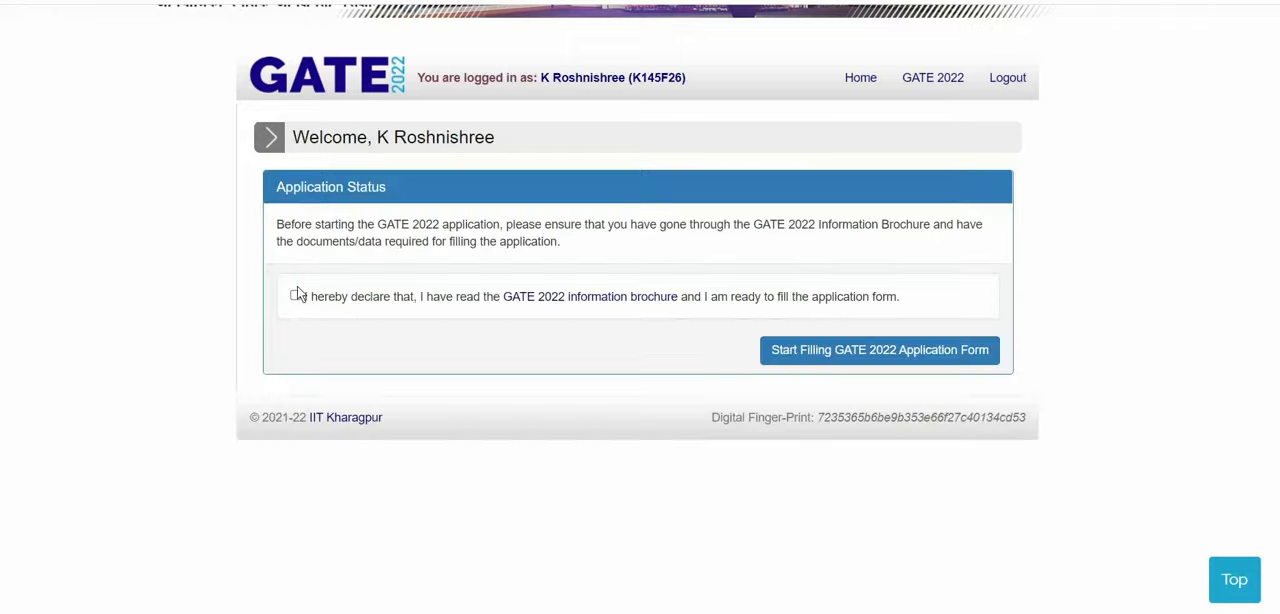
Accept the declaration of having read the GATE 2022 information brochure and start filling the application form
{"action": "left_click", "coordinate": [297, 297]}
{"action": "left_click", "coordinate": [870, 352]}
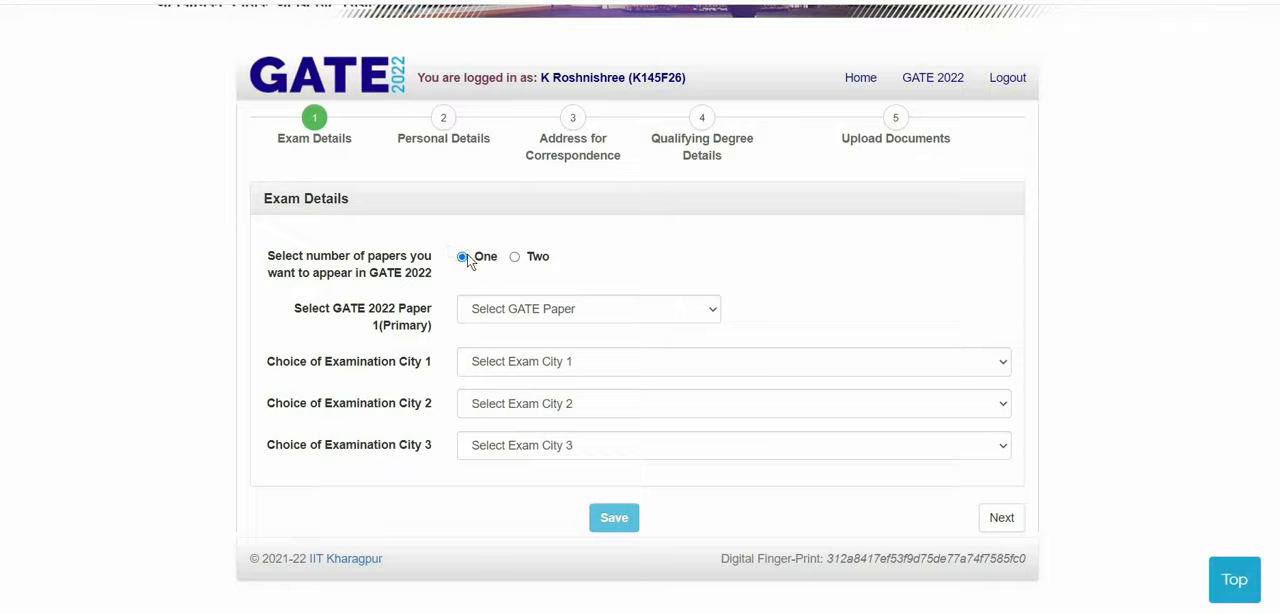
Choose Statistics (ST) as the primary GATE 2022 paper and confirm the paper selection
{"action": "left_click", "coordinate": [495, 313]}
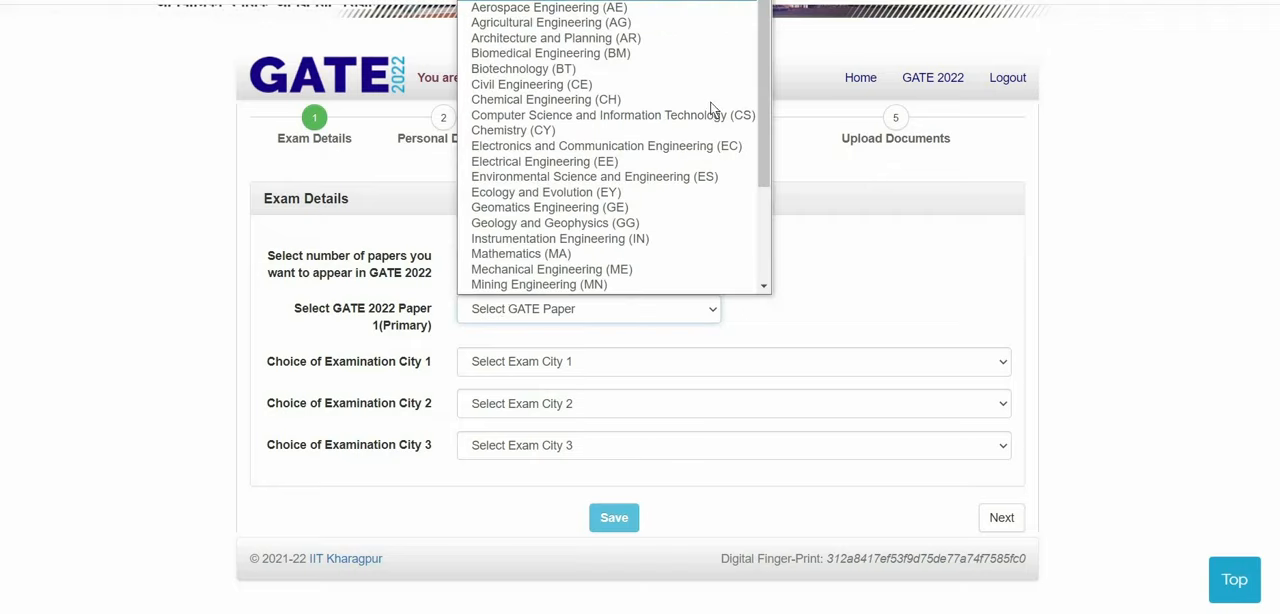
{"action": "left_click_drag", "start_coordinate": [764, 46], "coordinate": [762, 250]}
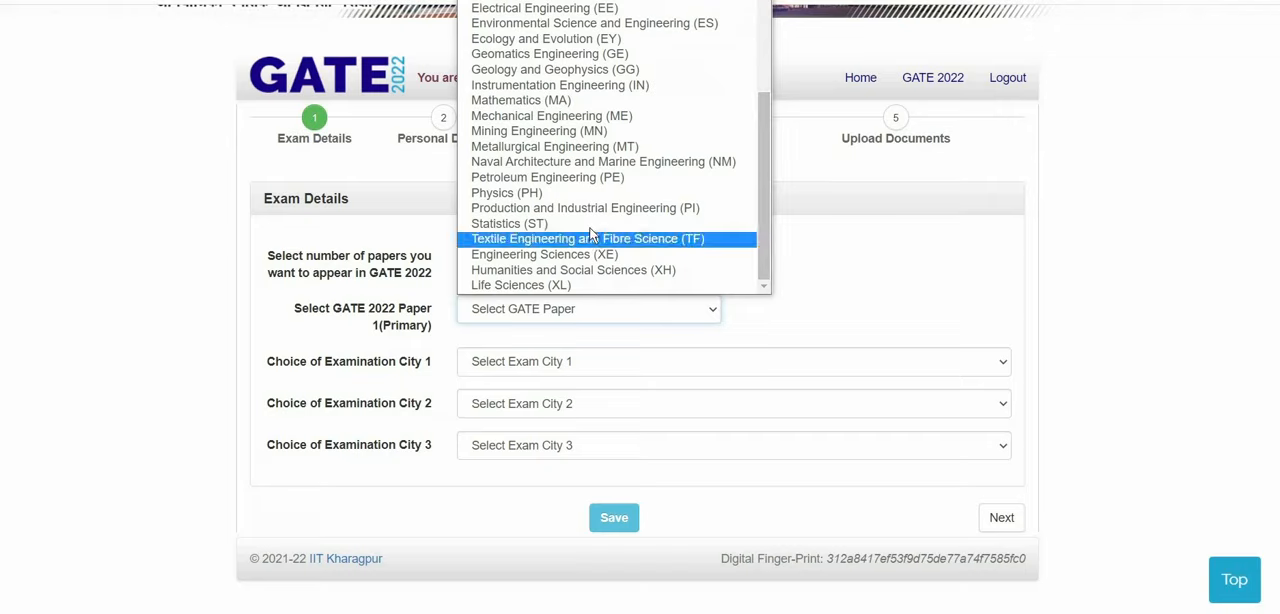
{"action": "left_click", "coordinate": [590, 228]}
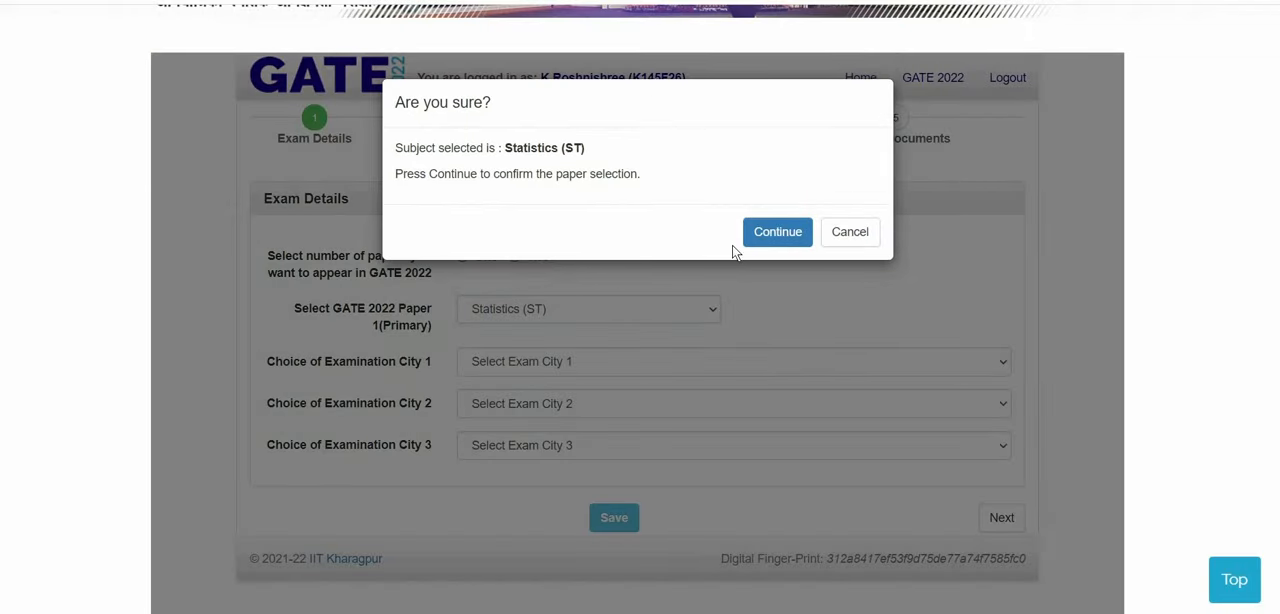
{"action": "left_click", "coordinate": [766, 242]}
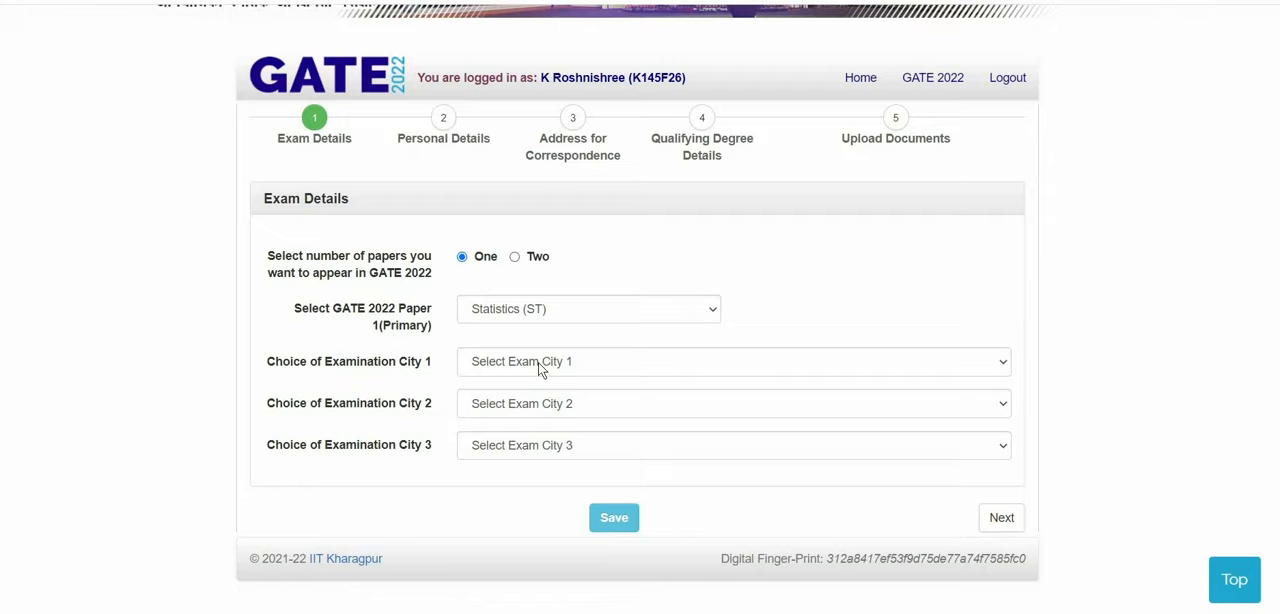
Choose exam cities Visakhapatnam (AP), Bhubaneswar (OR) and Bilaspur (CH) in that order, then save and proceed to the personal details
{"action": "left_click", "coordinate": [540, 365]}
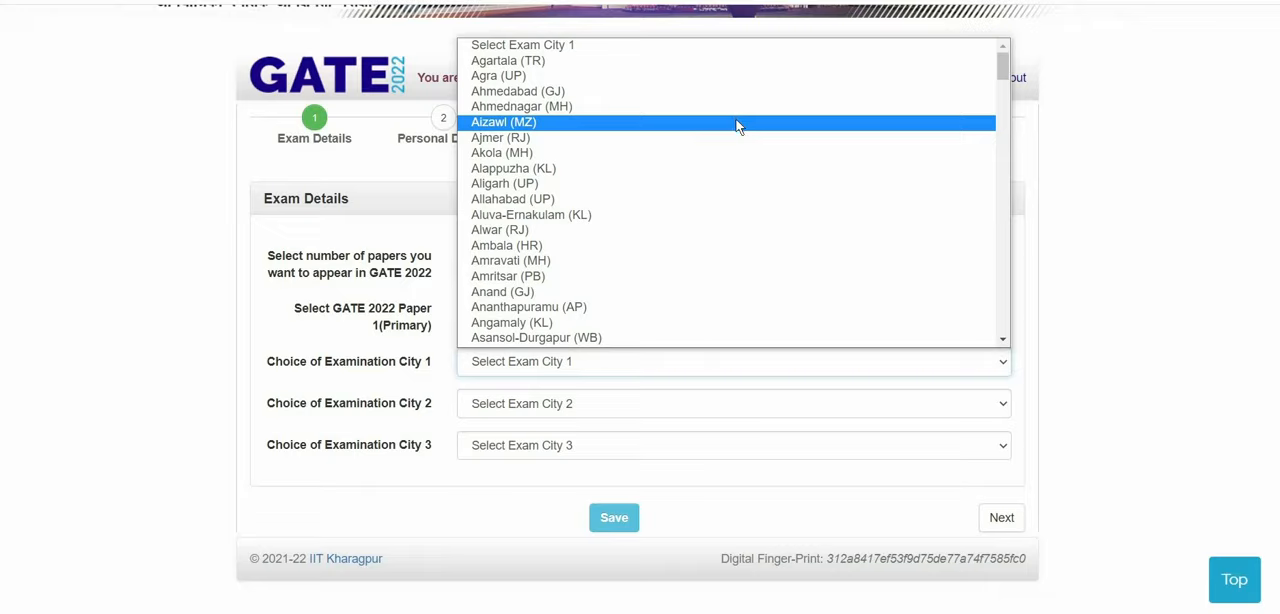
{"action": "left_click_drag", "start_coordinate": [1003, 70], "coordinate": [1003, 325]}
{"action": "left_click", "coordinate": [565, 292]}
{"action": "left_click", "coordinate": [555, 403]}
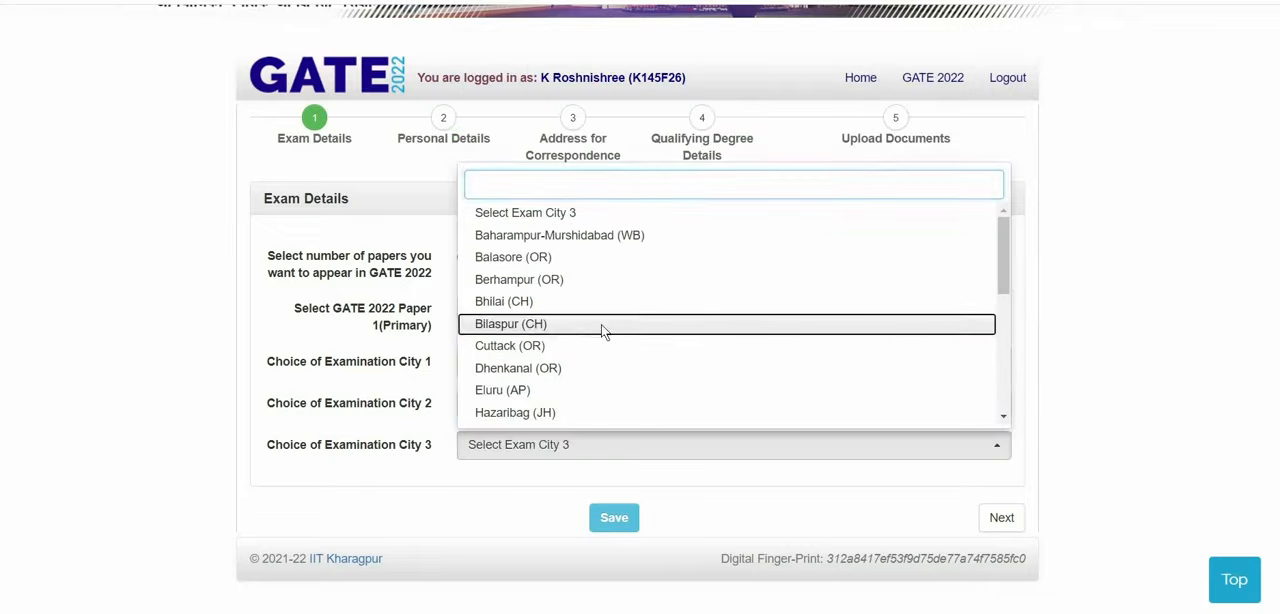
{"action": "left_click", "coordinate": [603, 326]}
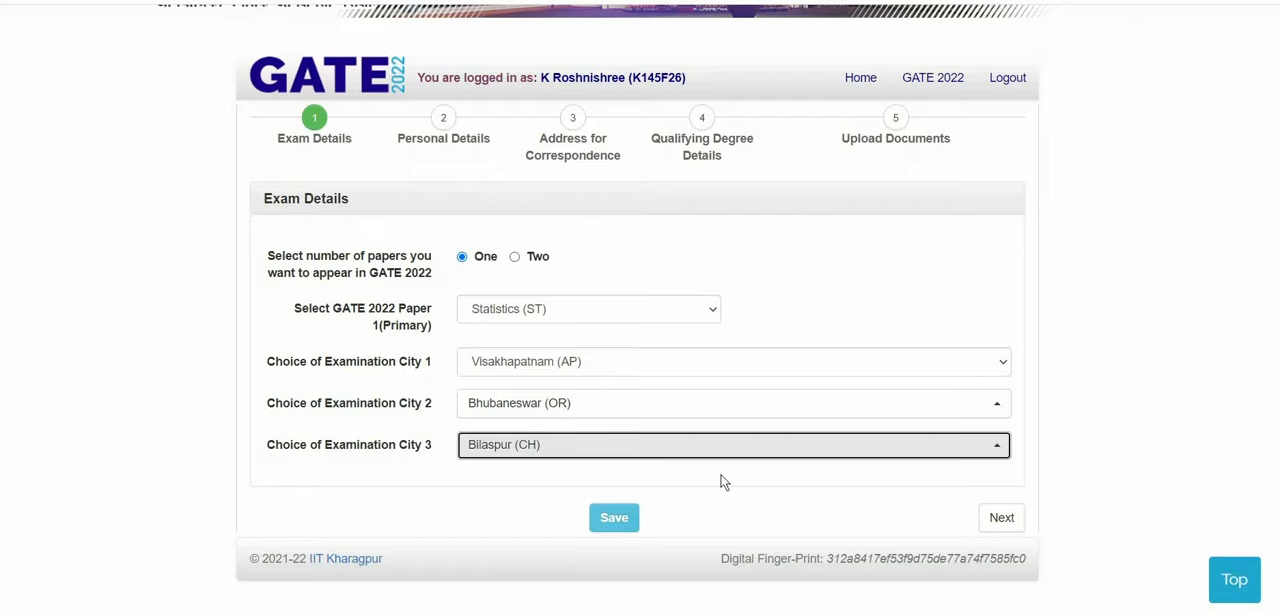
{"action": "left_click", "coordinate": [620, 520]}
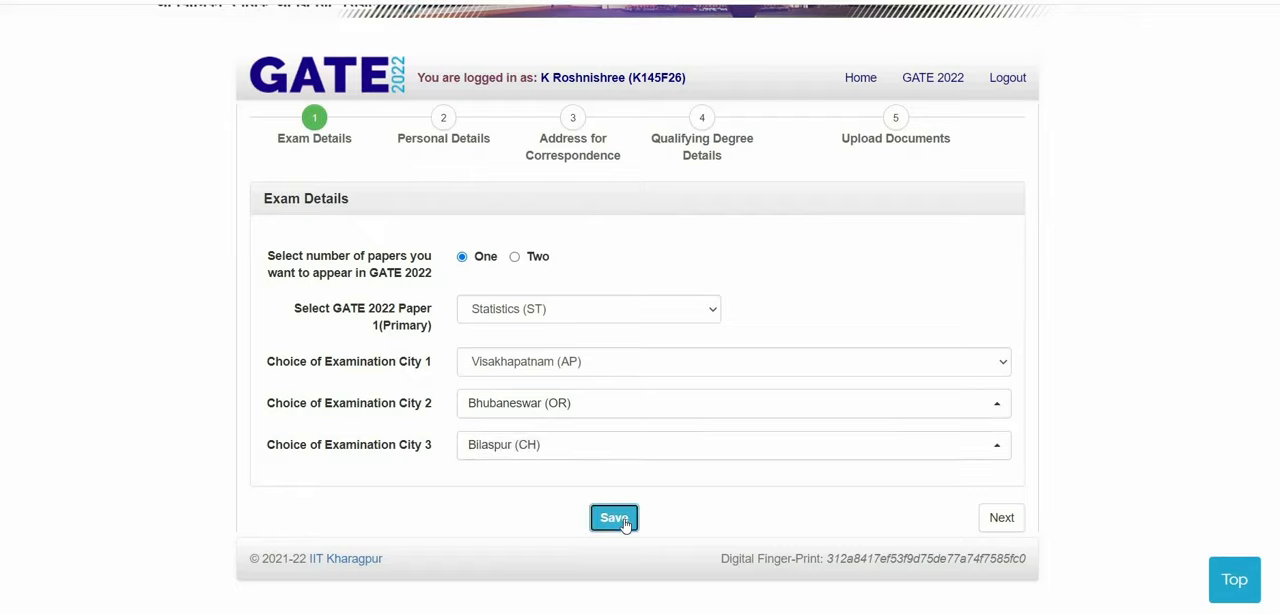
{"action": "scroll", "coordinate": [640, 307], "scroll_direction": "down", "scroll_amount": 1}
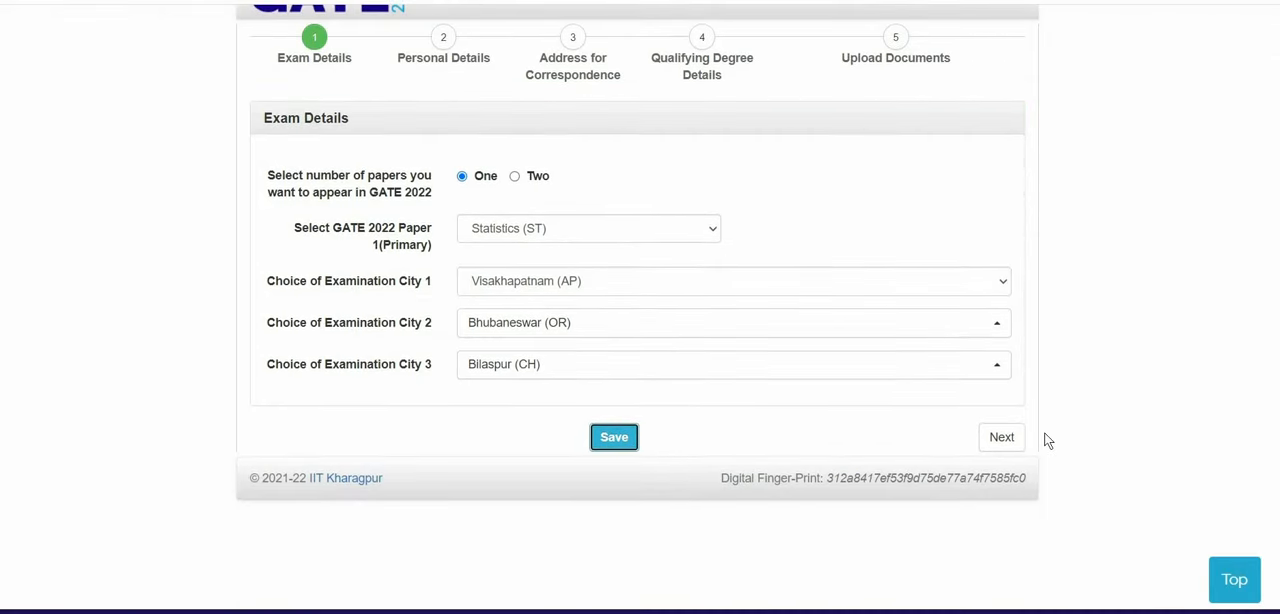
{"action": "left_click", "coordinate": [1001, 437]}
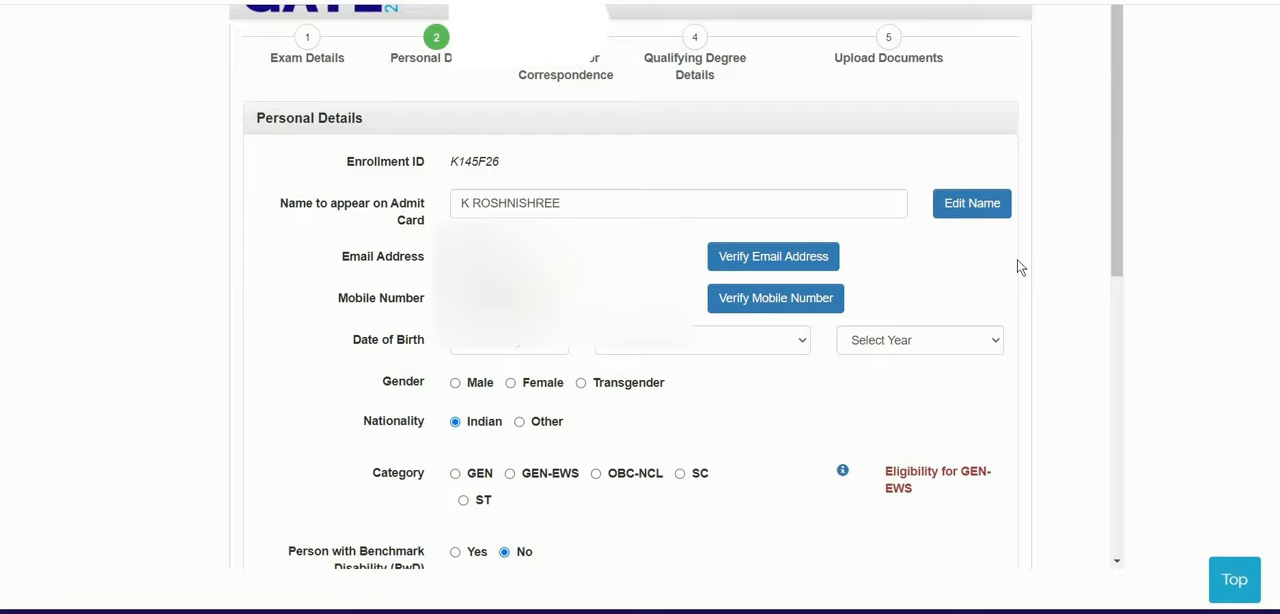
Verify the candidate's email address in the personal details
{"action": "left_click", "coordinate": [989, 223]}
{"action": "left_click", "coordinate": [767, 259]}
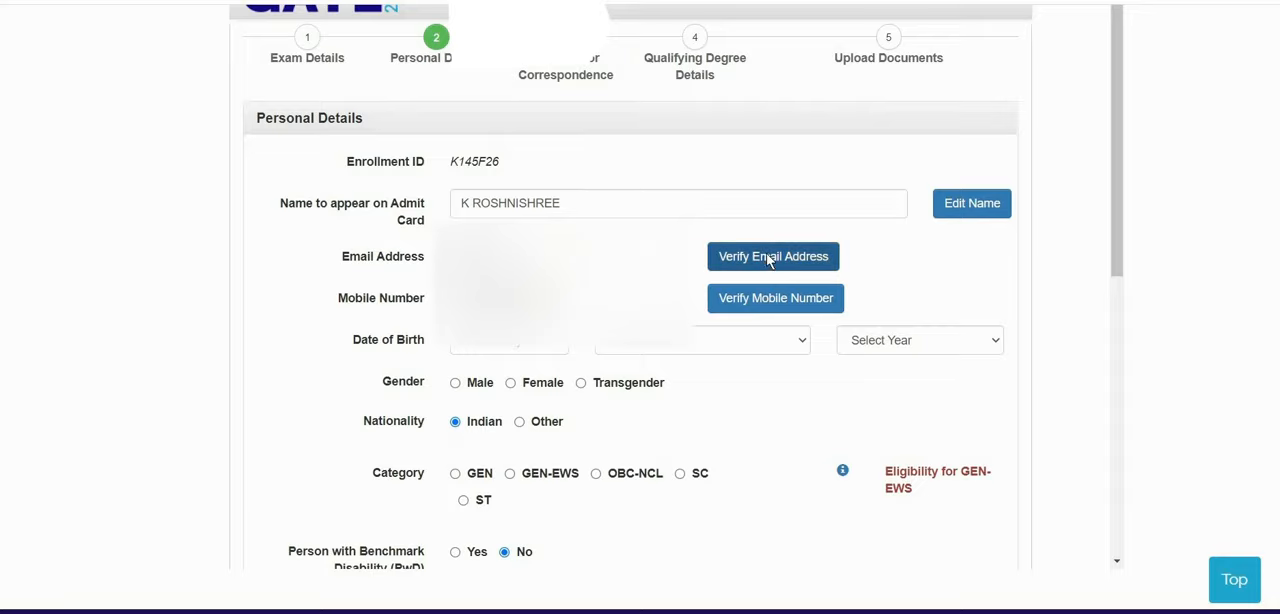
{"action": "left_click", "coordinate": [767, 259]}
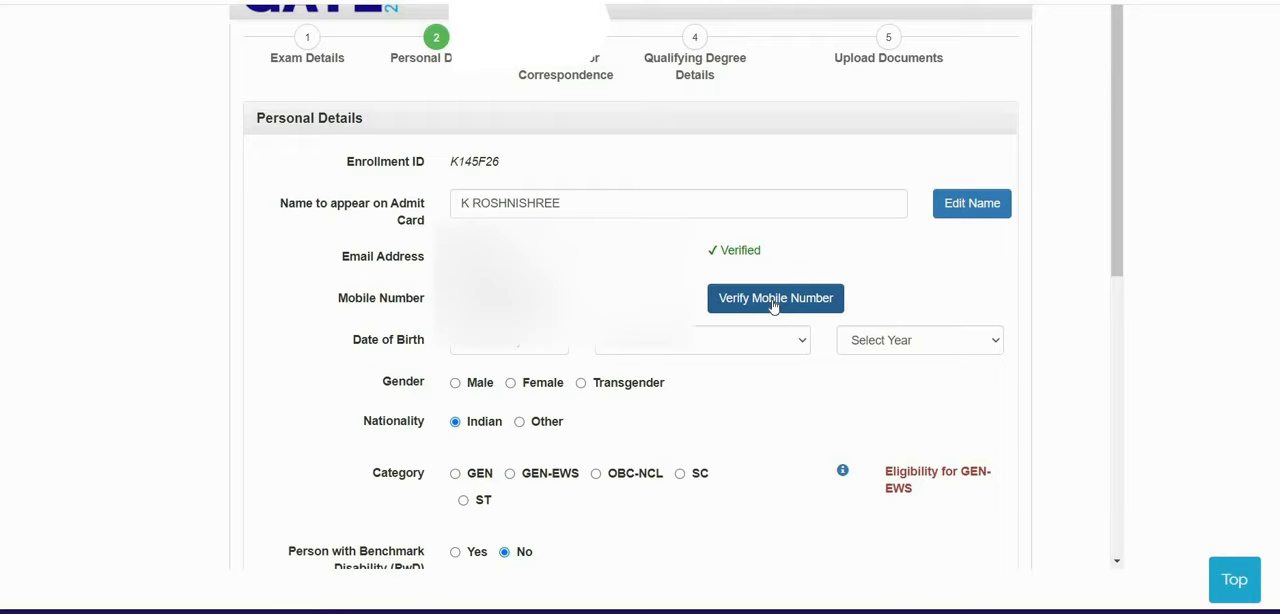
Verify the candidate's mobile number with the one-time code sent during registration
{"action": "left_click", "coordinate": [773, 300]}
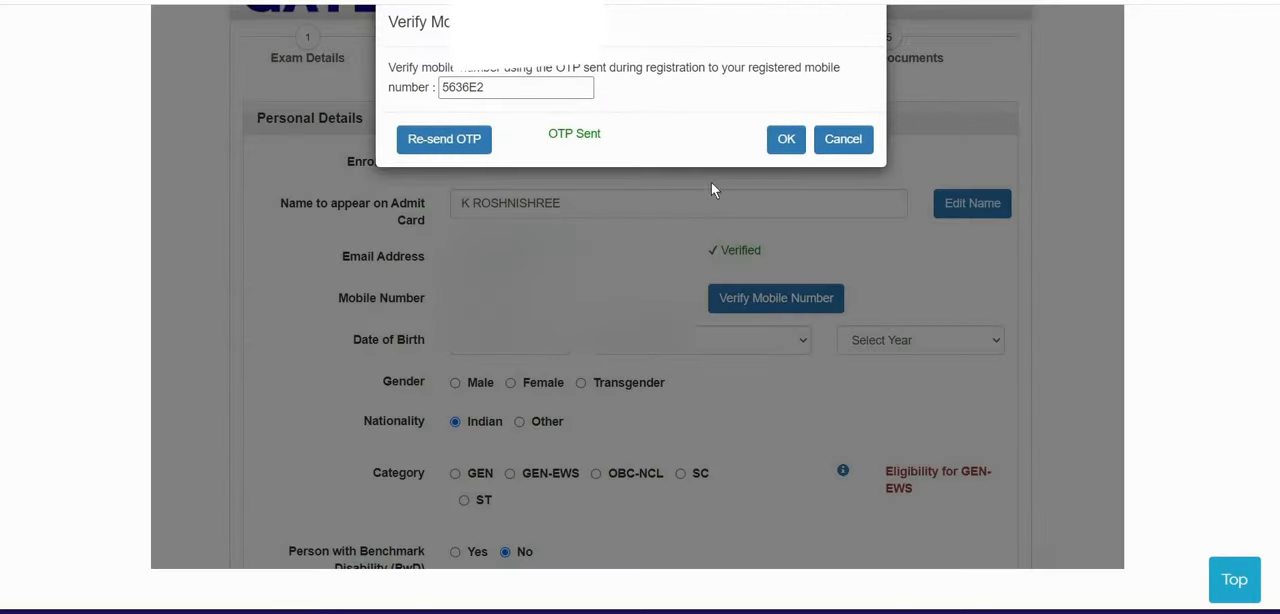
{"action": "left_click", "coordinate": [785, 147]}
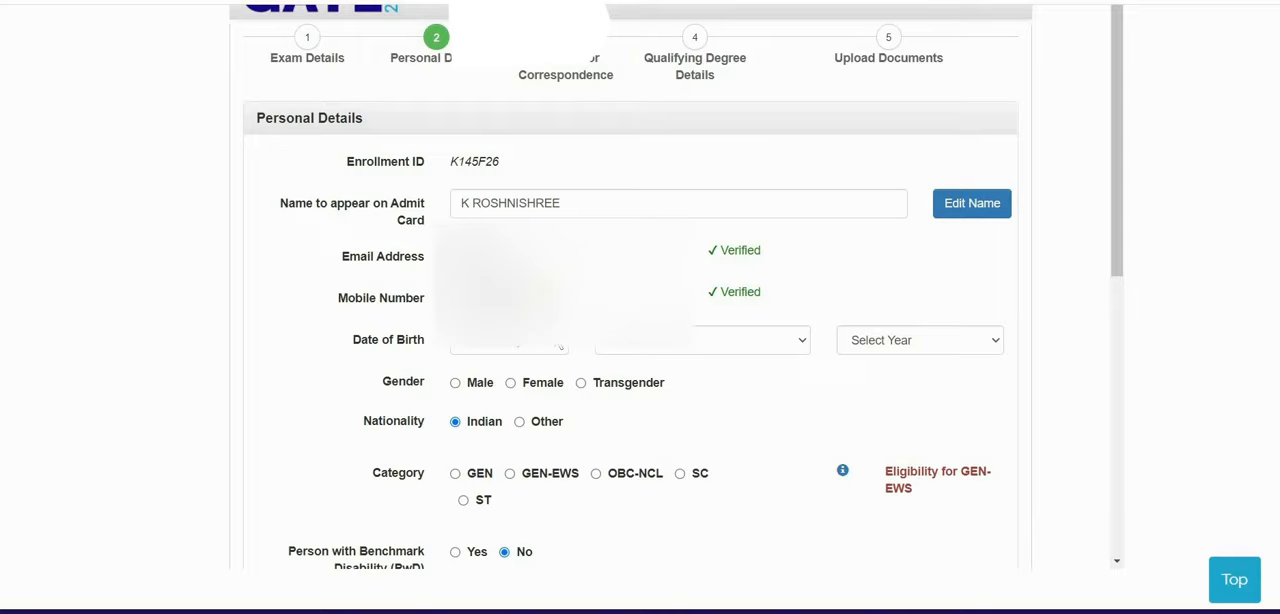
Enter and confirm the candidate's date of birth, and set the gender to Female and the category to SC
{"action": "left_click", "coordinate": [509, 340]}
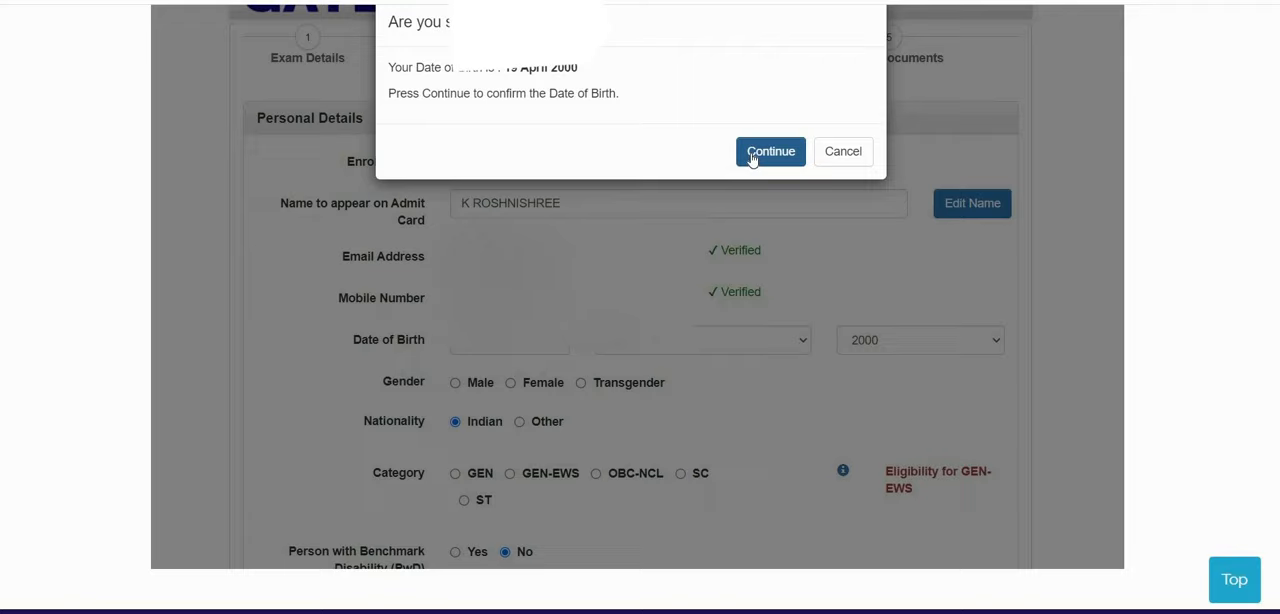
{"action": "left_click", "coordinate": [752, 157]}
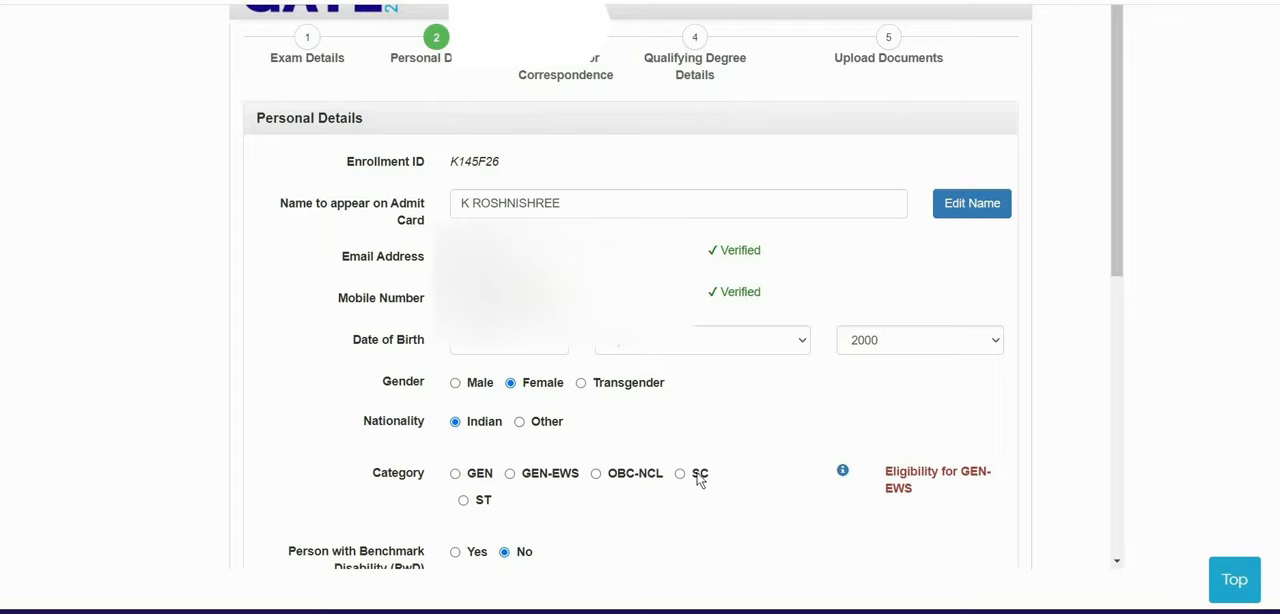
{"action": "scroll", "coordinate": [680, 478], "scroll_direction": "down", "scroll_amount": 3}
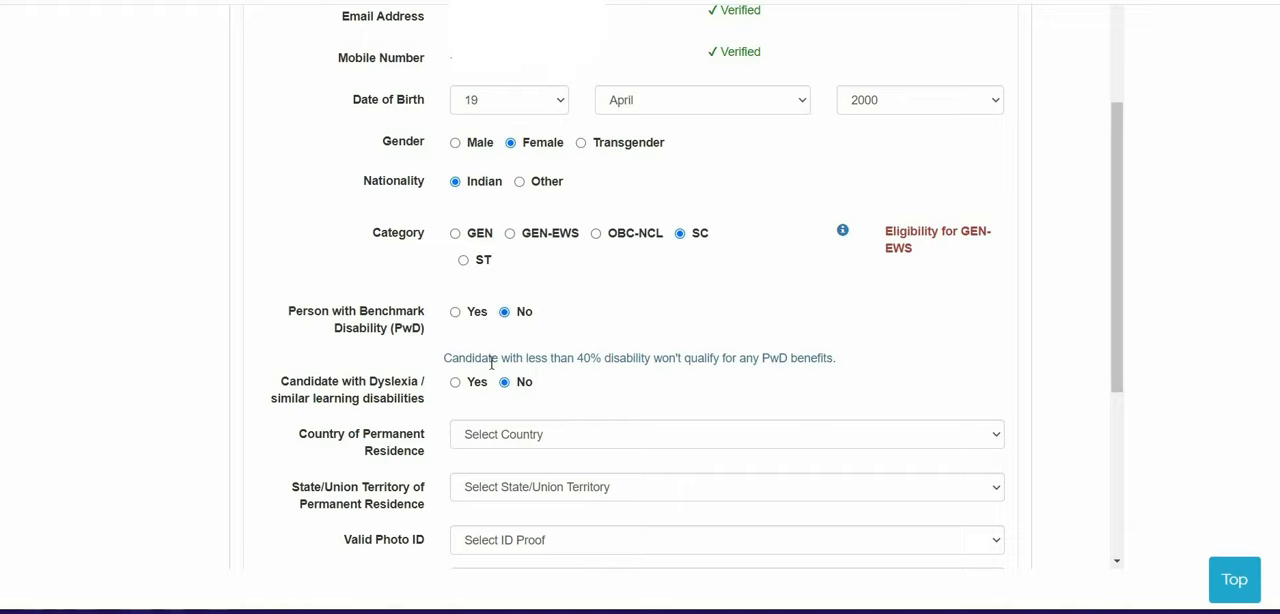
Set the country of permanent residence to India and the state of permanent residence to Odisha
{"action": "scroll", "coordinate": [612, 258], "scroll_direction": "down", "scroll_amount": 2}
{"action": "left_click", "coordinate": [614, 258]}
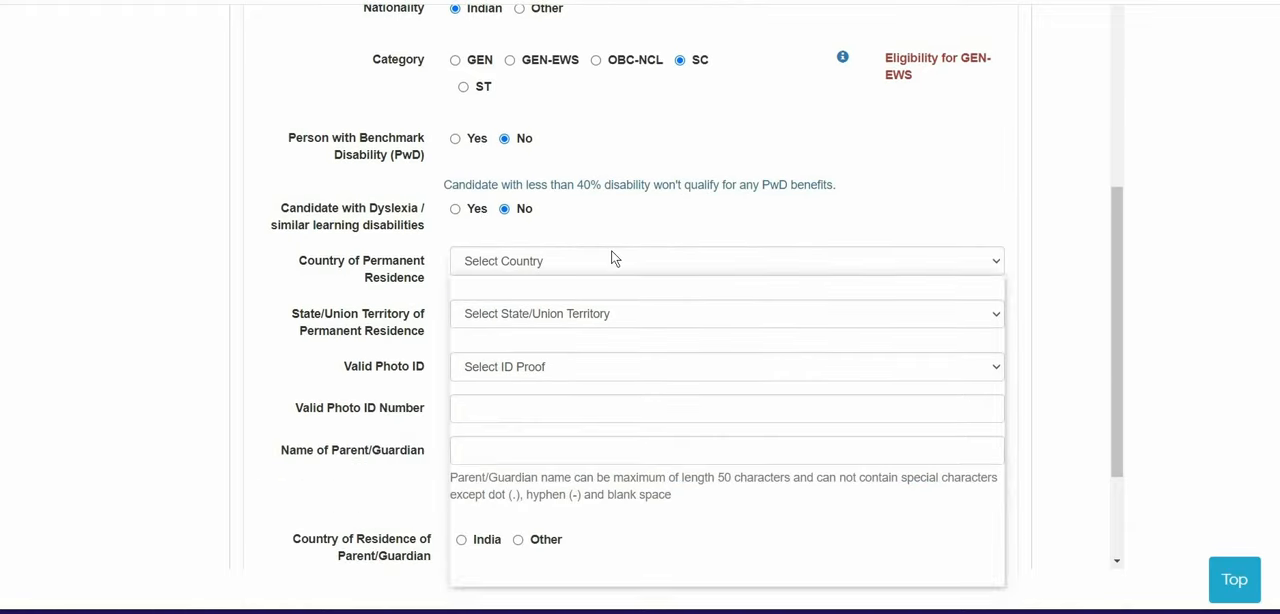
{"action": "left_click", "coordinate": [565, 295]}
{"action": "left_click", "coordinate": [531, 322]}
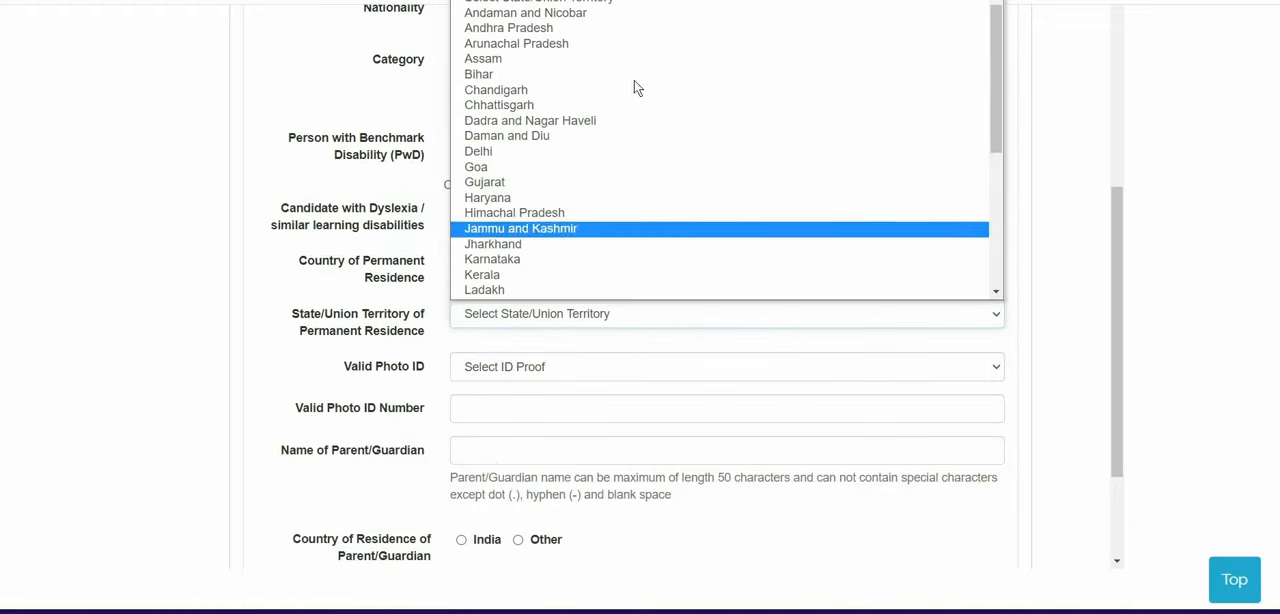
{"action": "key", "text": "o"}
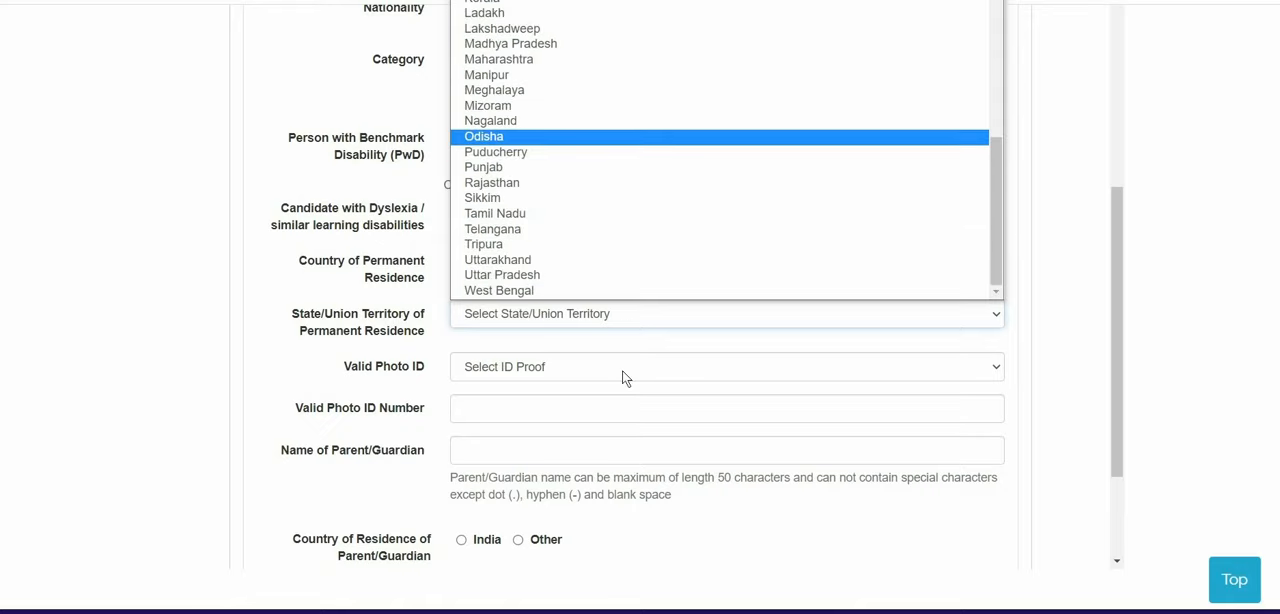
{"action": "key", "text": "Return"}
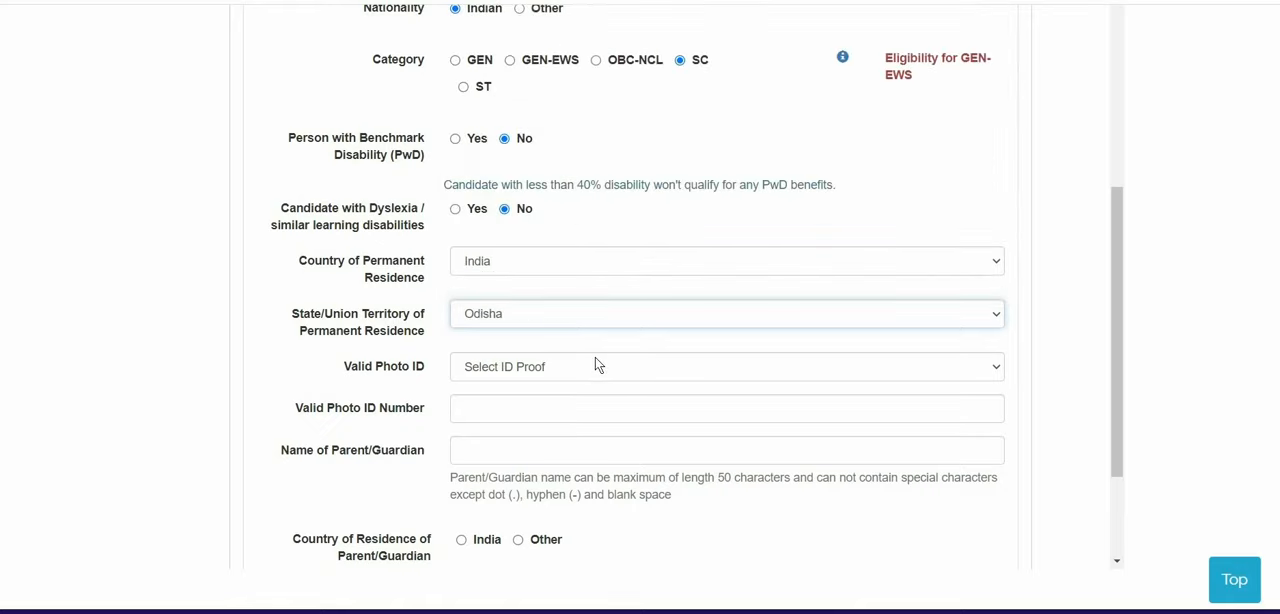
Choose Aadhaar ID as the valid photo ID and fill in the photo ID number
{"action": "left_click", "coordinate": [595, 366]}
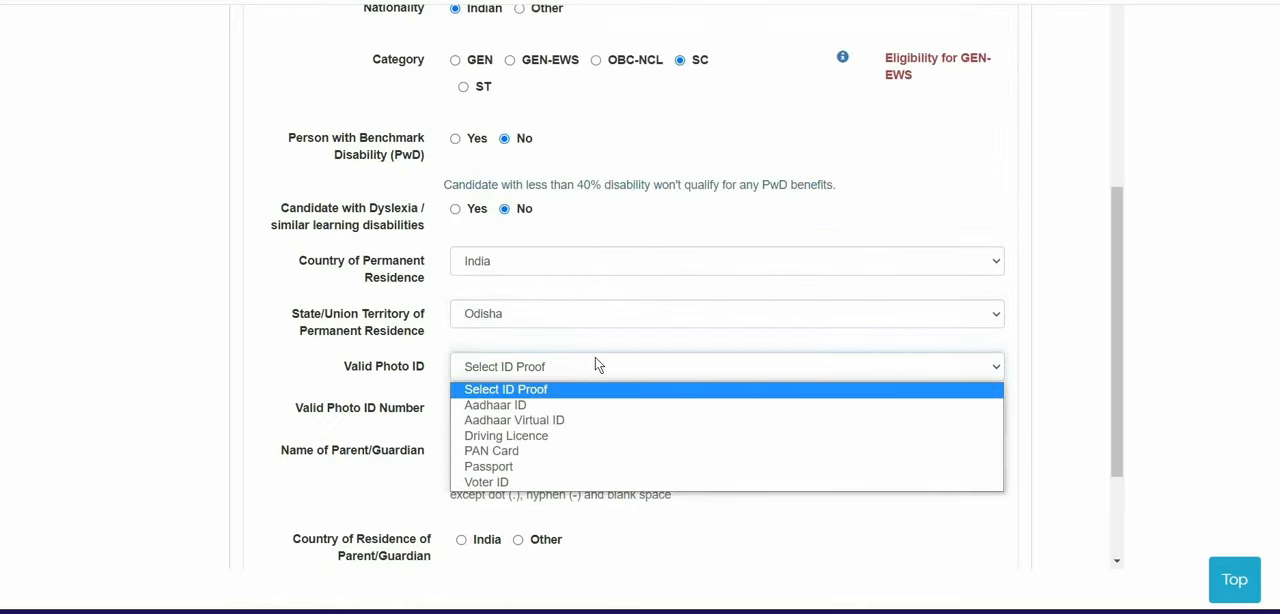
{"action": "left_click", "coordinate": [538, 404]}
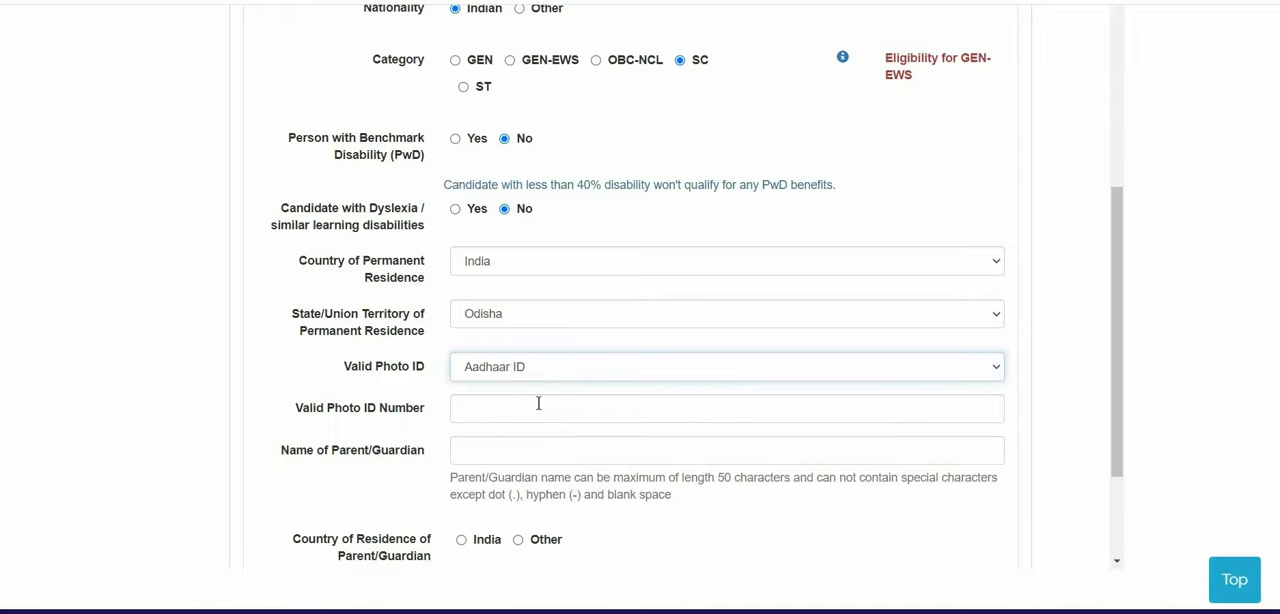
{"action": "left_click", "coordinate": [538, 404]}
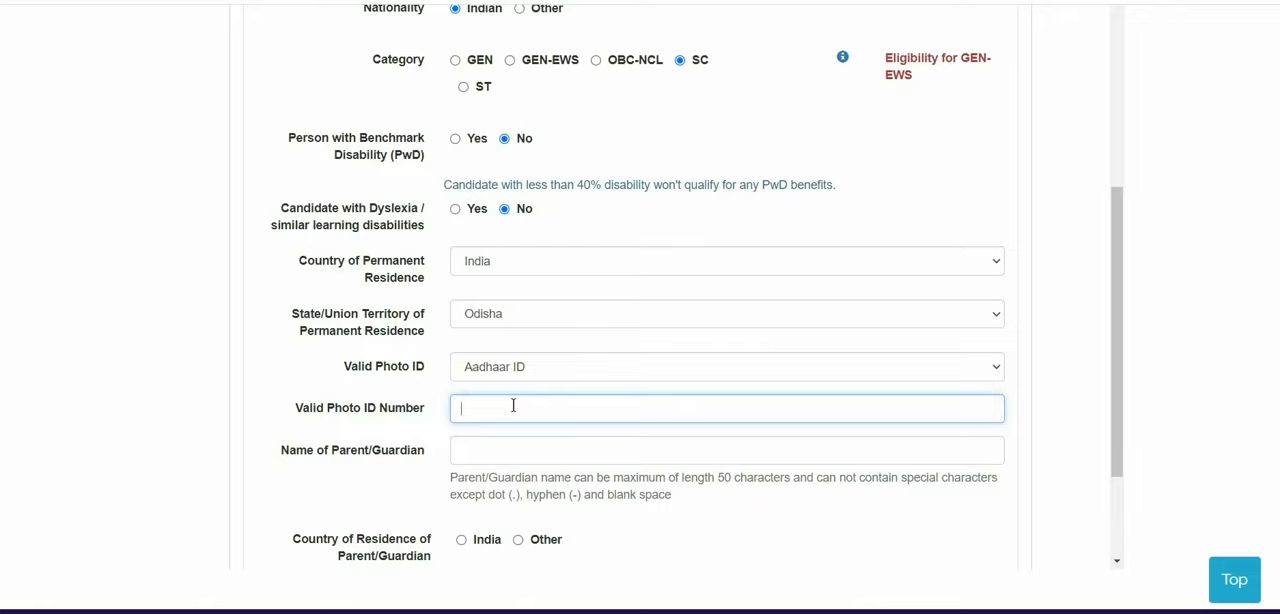
{"action": "left_click", "coordinate": [542, 372]}
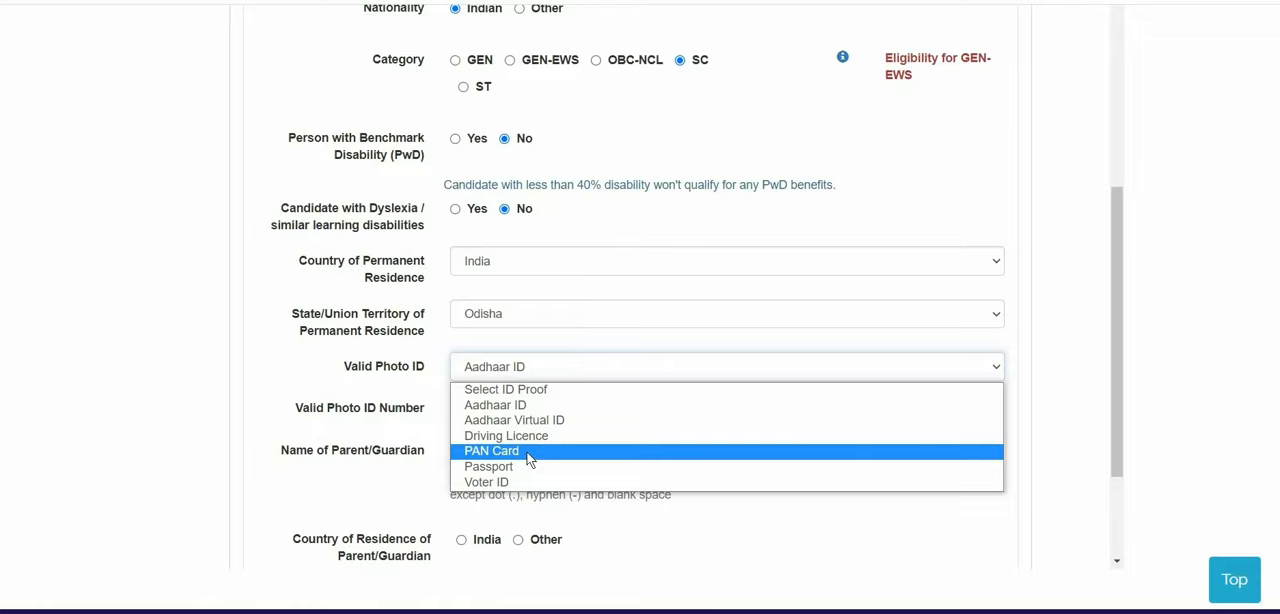
{"action": "left_click", "coordinate": [530, 406]}
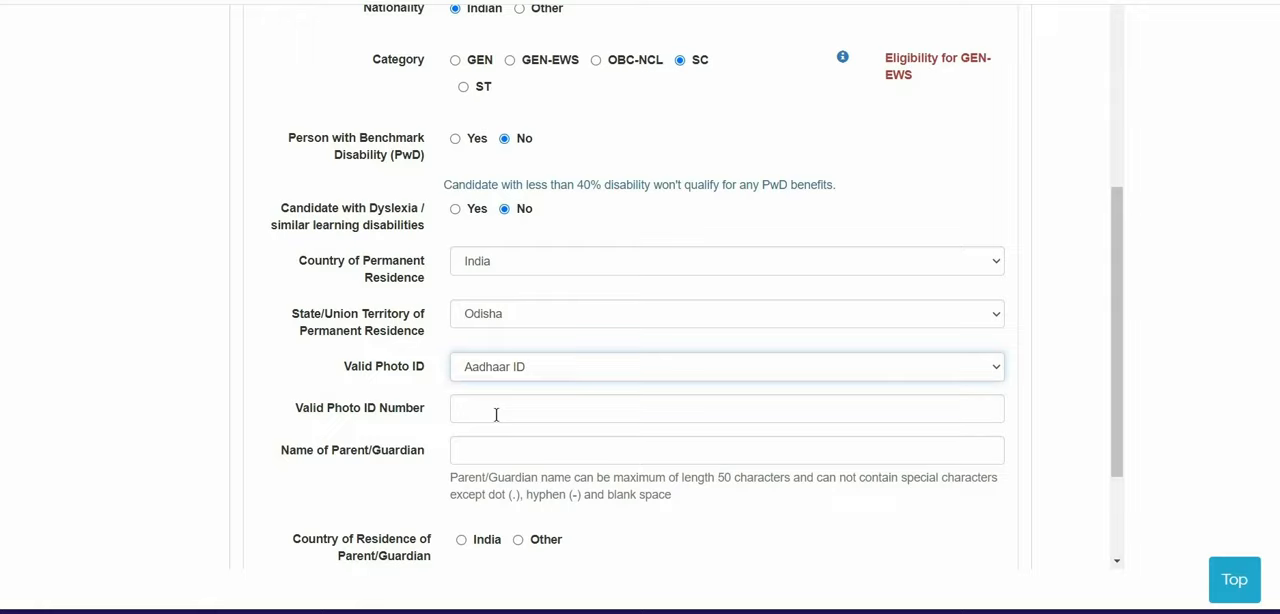
{"action": "left_click", "coordinate": [496, 414]}
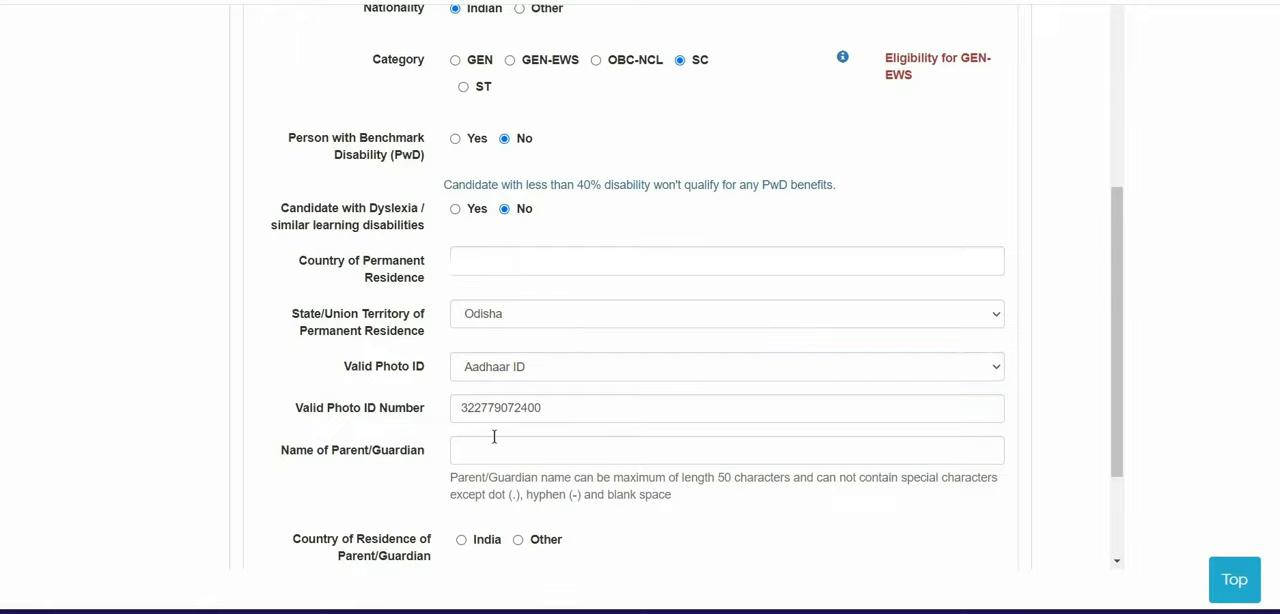
Enter the parent/guardian's name and mobile number, with India as their country of residence
{"action": "left_click", "coordinate": [494, 436]}
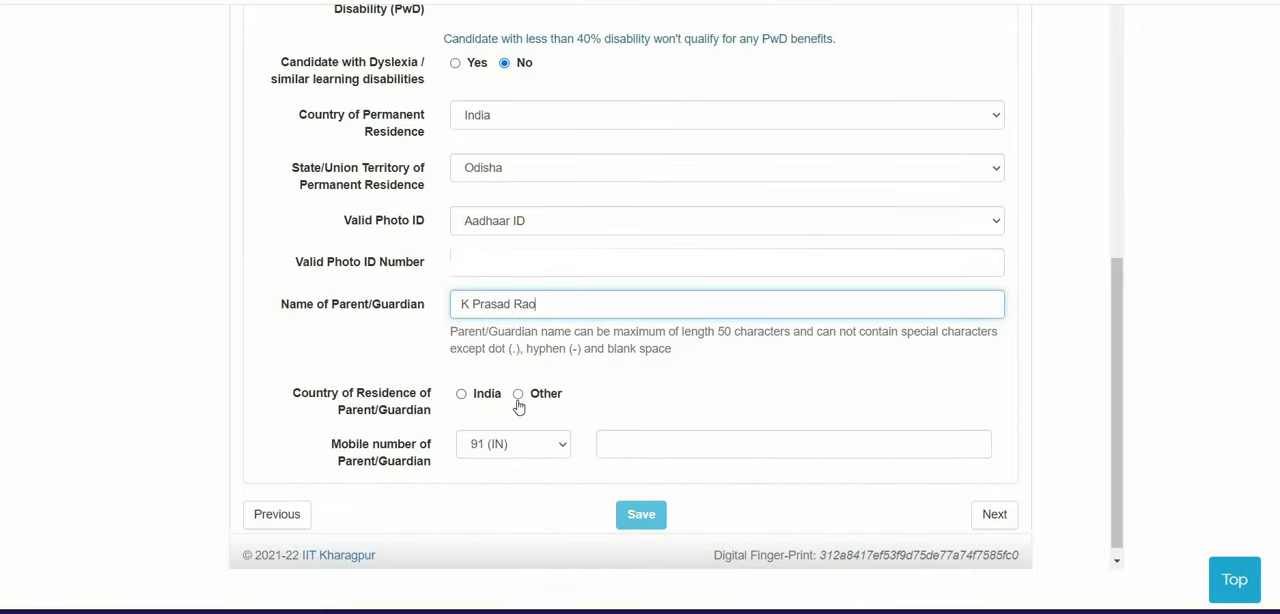
{"action": "left_click", "coordinate": [462, 395]}
{"action": "left_click", "coordinate": [658, 445]}
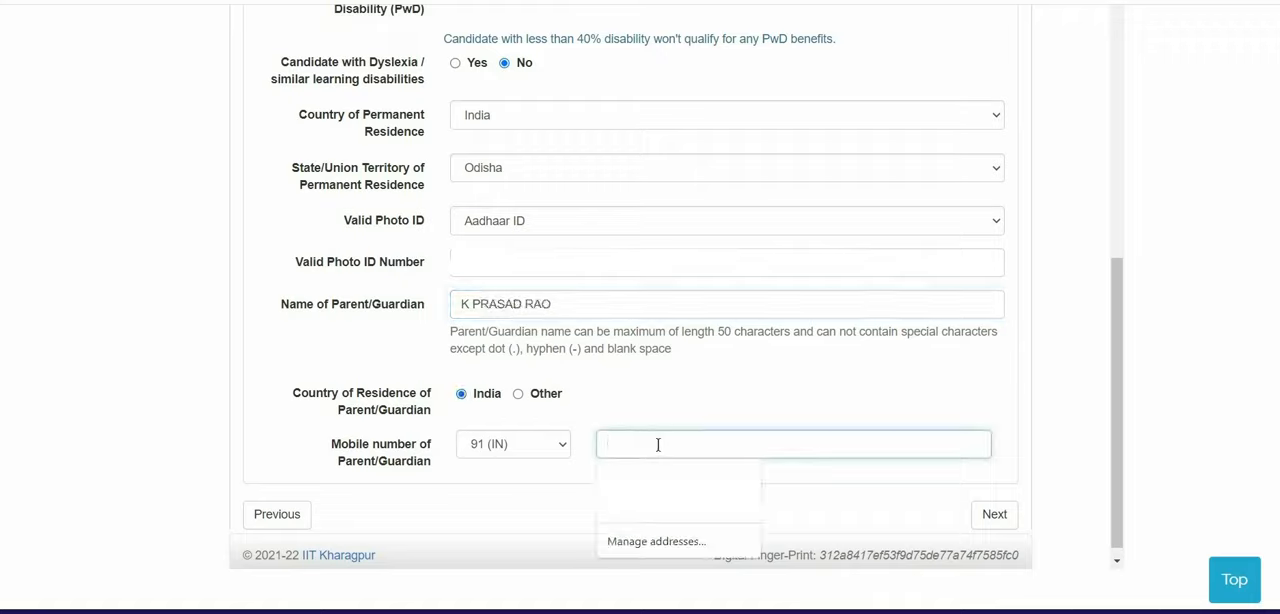
{"action": "left_click", "coordinate": [670, 480]}
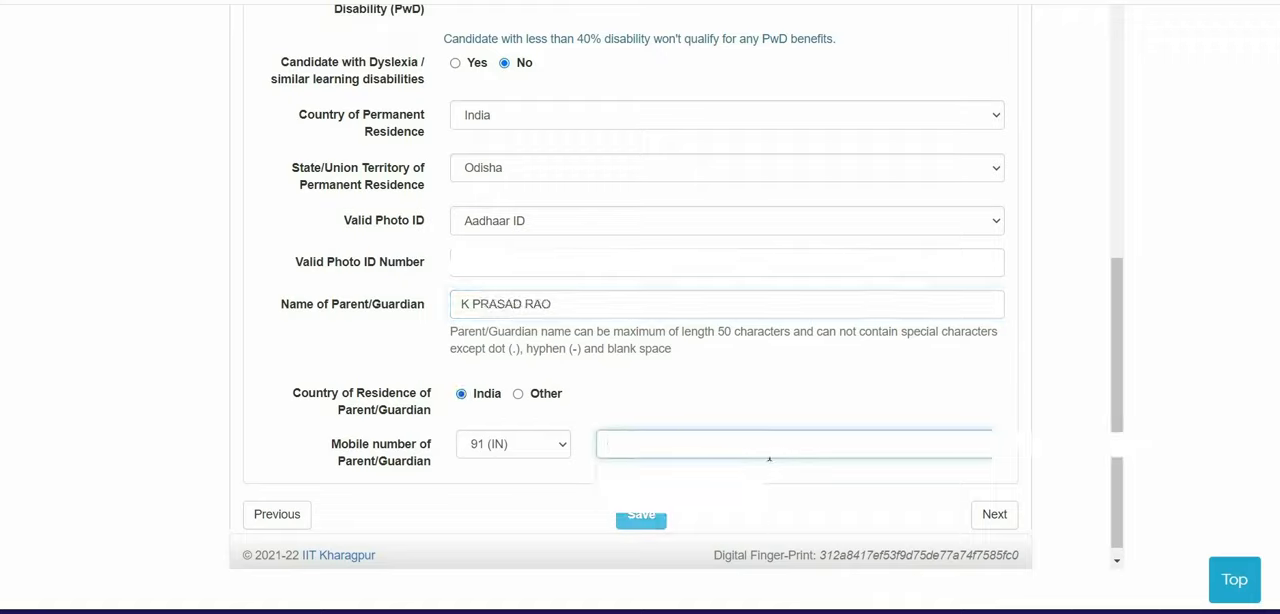
Save the personal details and proceed to the address for correspondence
{"action": "left_click", "coordinate": [632, 522]}
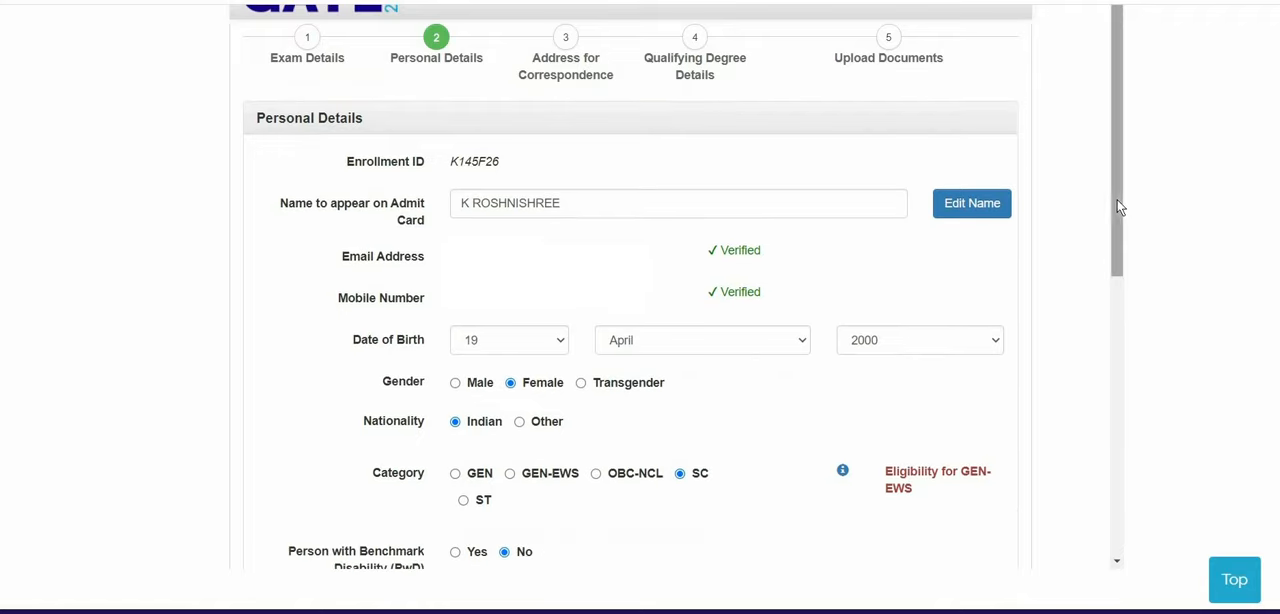
{"action": "scroll", "coordinate": [1118, 520], "scroll_direction": "down", "scroll_amount": 6}
{"action": "left_click", "coordinate": [993, 503]}
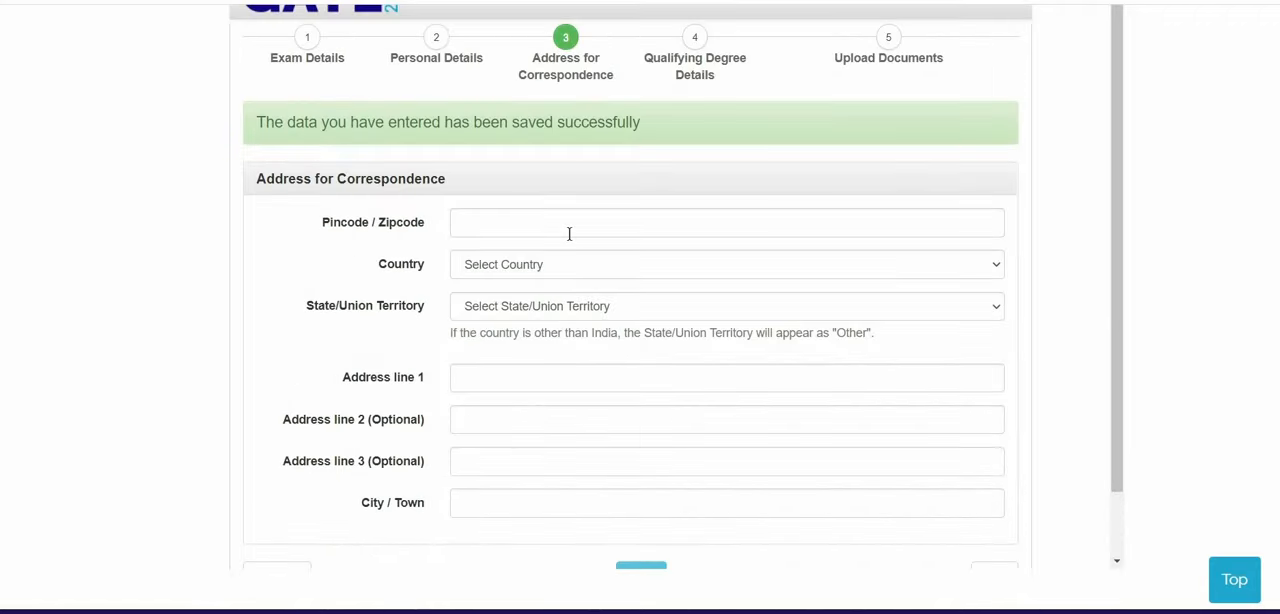
Fill in the candidate's correspondence address from the saved address suggestion, save it and proceed to the qualifying degree details
{"action": "left_click", "coordinate": [569, 234]}
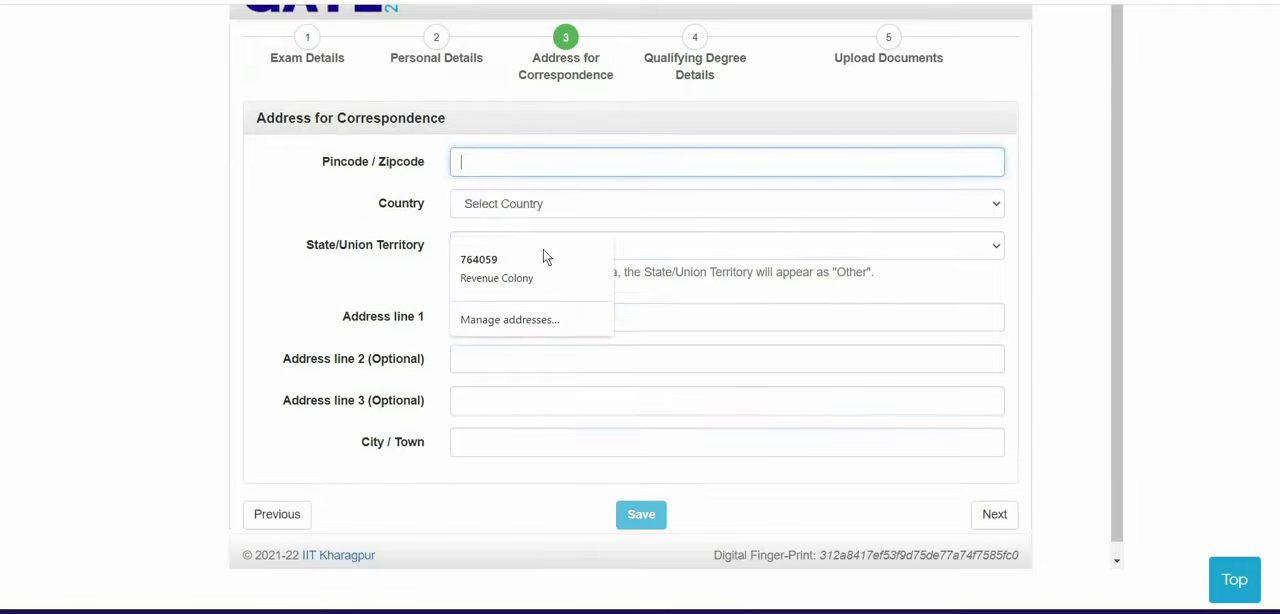
{"action": "left_click", "coordinate": [543, 256]}
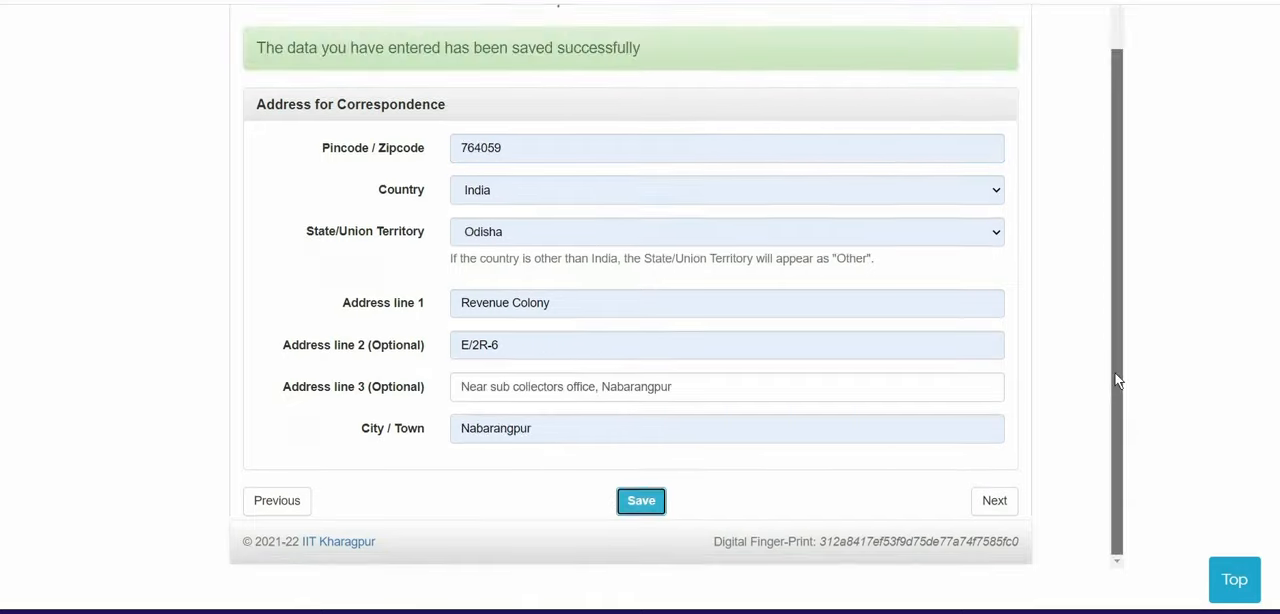
{"action": "left_click", "coordinate": [641, 502]}
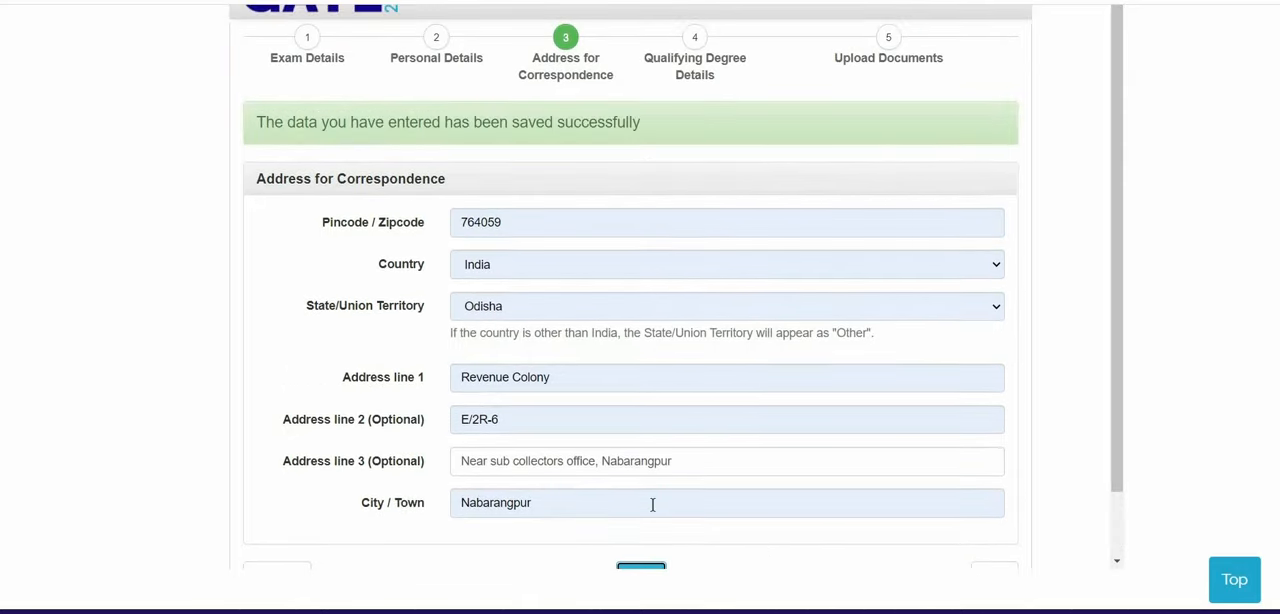
{"action": "scroll", "coordinate": [1068, 330], "scroll_direction": "down", "scroll_amount": 1}
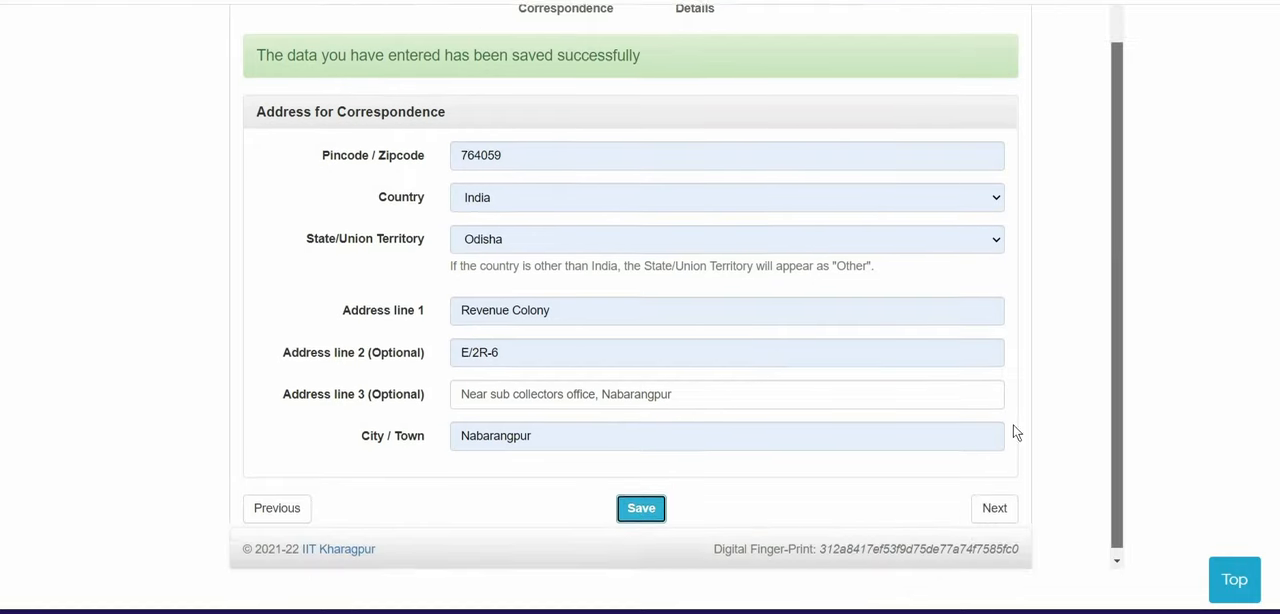
{"action": "left_click", "coordinate": [993, 501]}
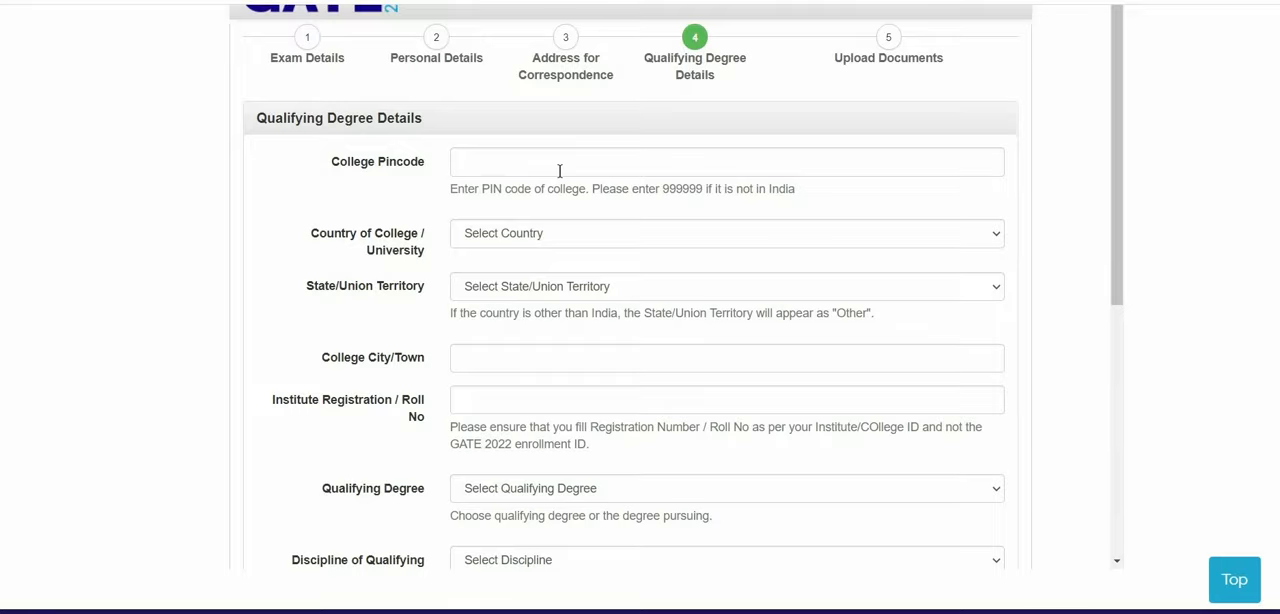
Enter 530016 as the college pincode and set its country to India and its state to Andhra Pradesh
{"action": "left_click", "coordinate": [559, 171]}
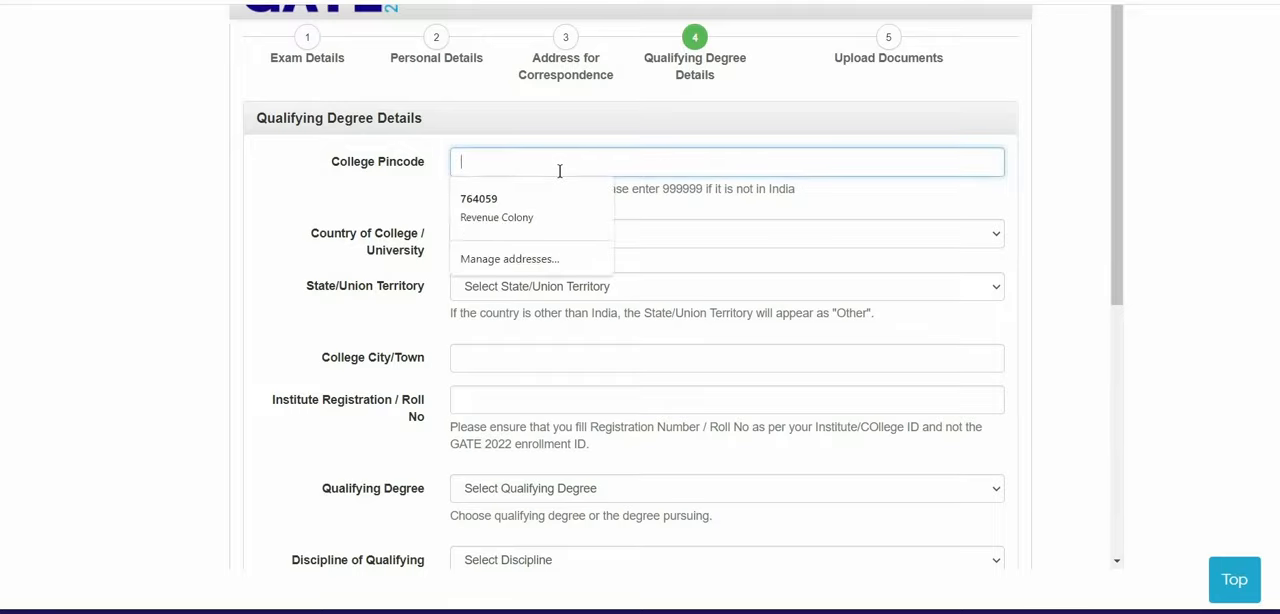
{"action": "type", "text": "530016"}
{"action": "left_click", "coordinate": [517, 233]}
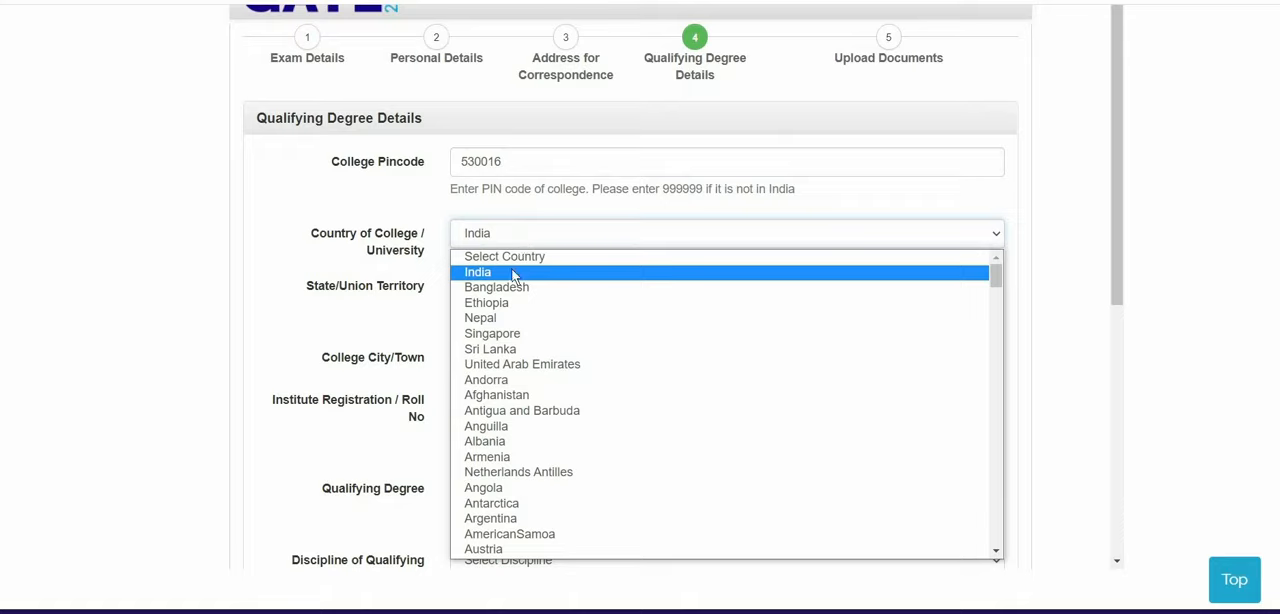
{"action": "left_click", "coordinate": [512, 273]}
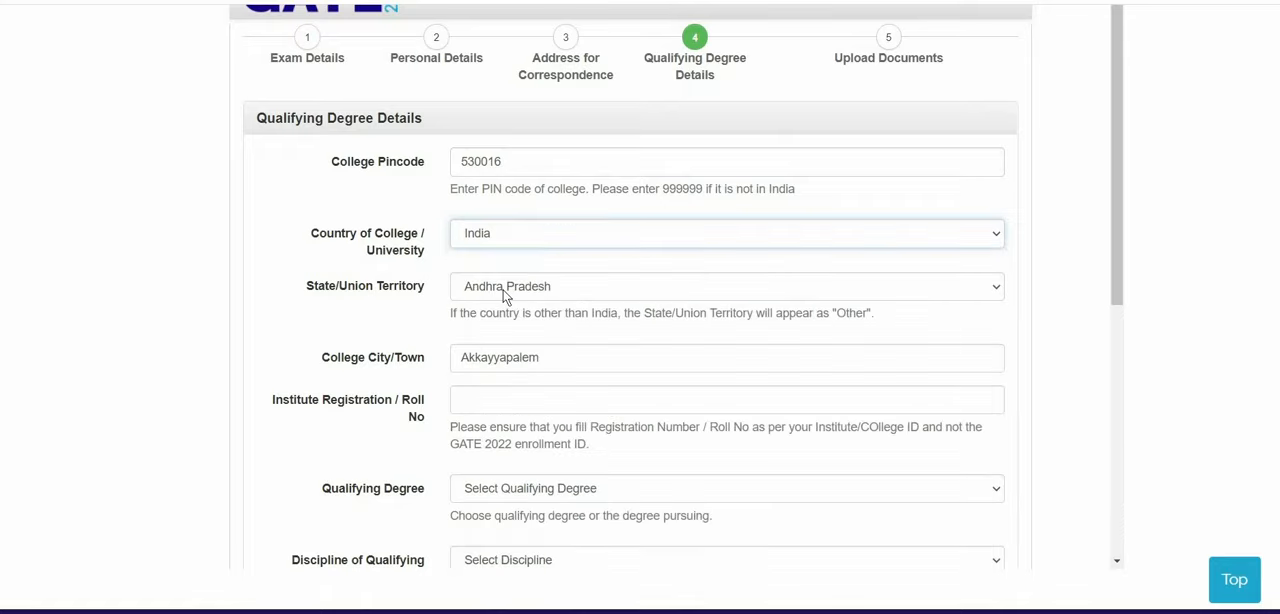
{"action": "left_click", "coordinate": [505, 296]}
{"action": "left_click", "coordinate": [530, 335]}
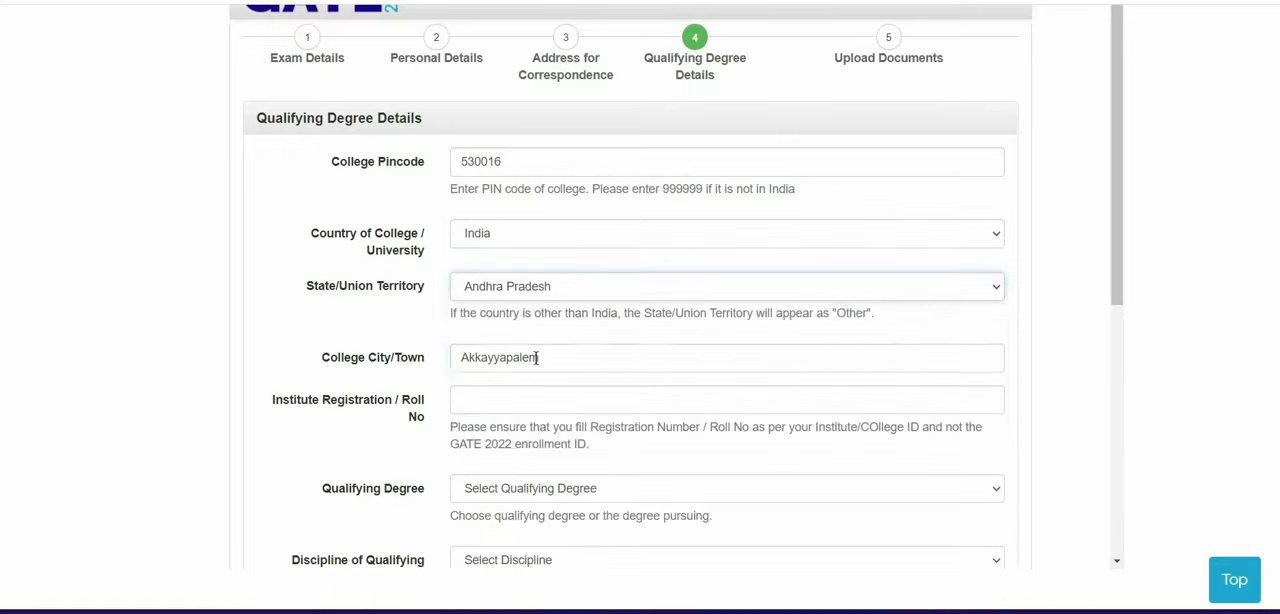
Replace the college city/town with Visahkapatnam and enter the candidate's institute registration/roll number
{"action": "left_click", "coordinate": [555, 357]}
{"action": "key", "text": "BackSpace"}
{"action": "key", "text": "BackSpace"}
{"action": "key", "text": "BackSpace"}
{"action": "key", "text": "BackSpace"}
{"action": "key", "text": "BackSpace"}
{"action": "key", "text": "BackSpace"}
{"action": "key", "text": "BackSpace"}
{"action": "key", "text": "BackSpace"}
{"action": "key", "text": "BackSpace"}
{"action": "key", "text": "BackSpace"}
{"action": "key", "text": "BackSpace"}
{"action": "key", "text": "BackSpace"}
{"action": "type", "text": "Visahkapatnam"}
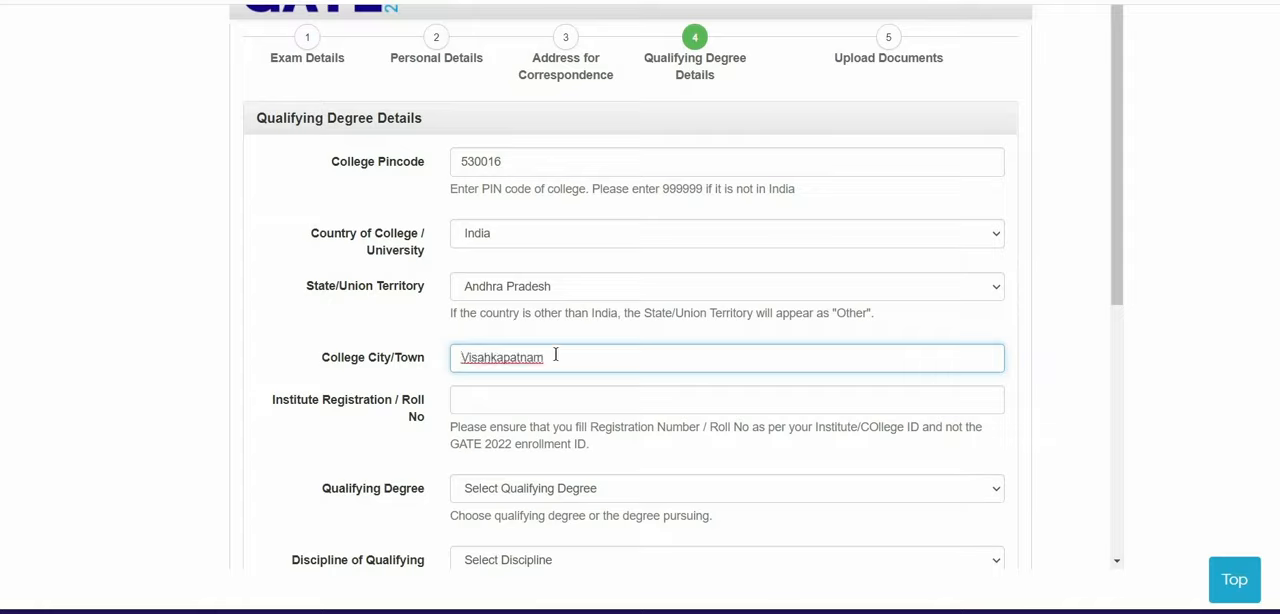
{"action": "left_click", "coordinate": [511, 407]}
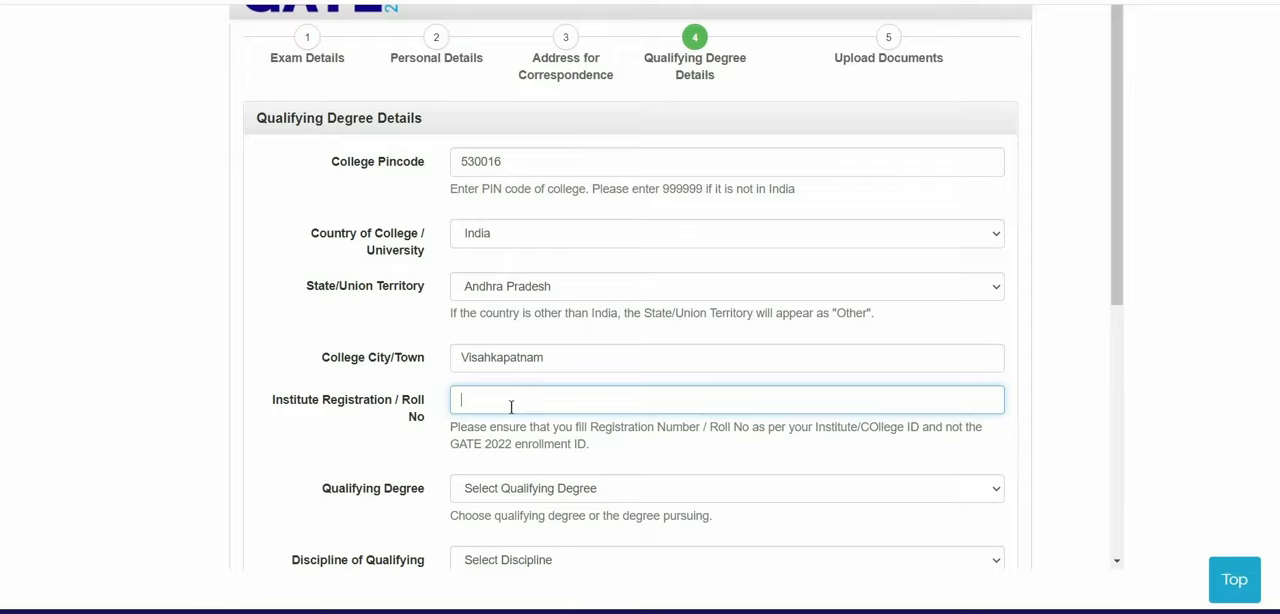
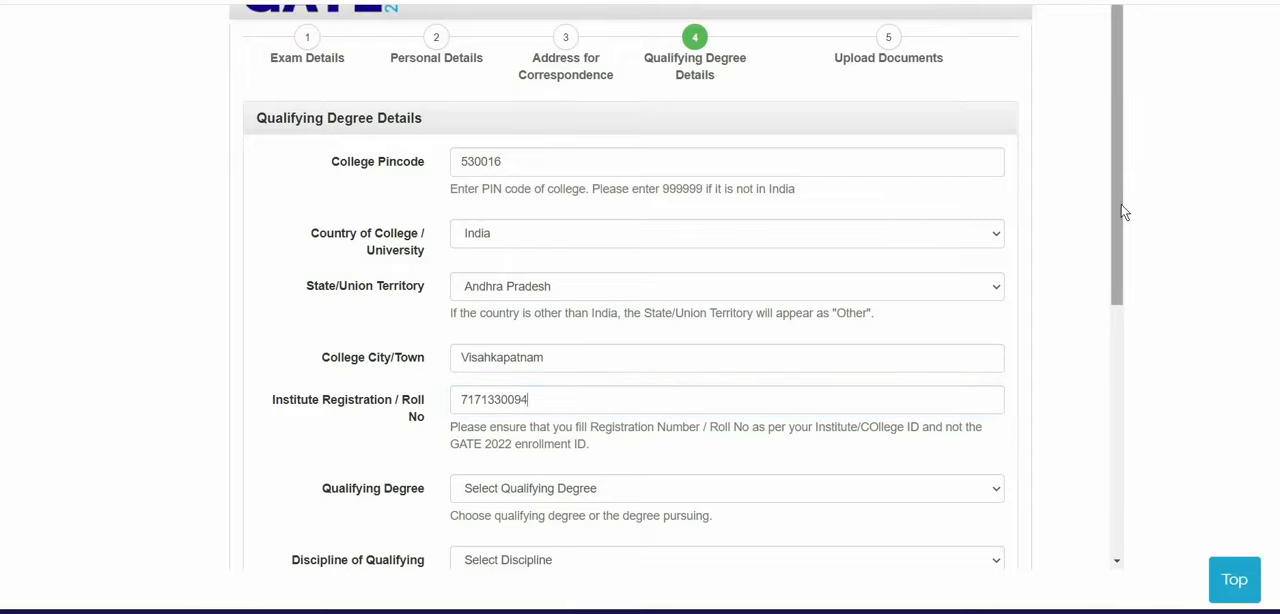
Set the qualifying degree to B.Sc and its discipline to Statistics
{"action": "scroll", "coordinate": [724, 353], "scroll_direction": "down", "scroll_amount": 3}
{"action": "left_click", "coordinate": [703, 284]}
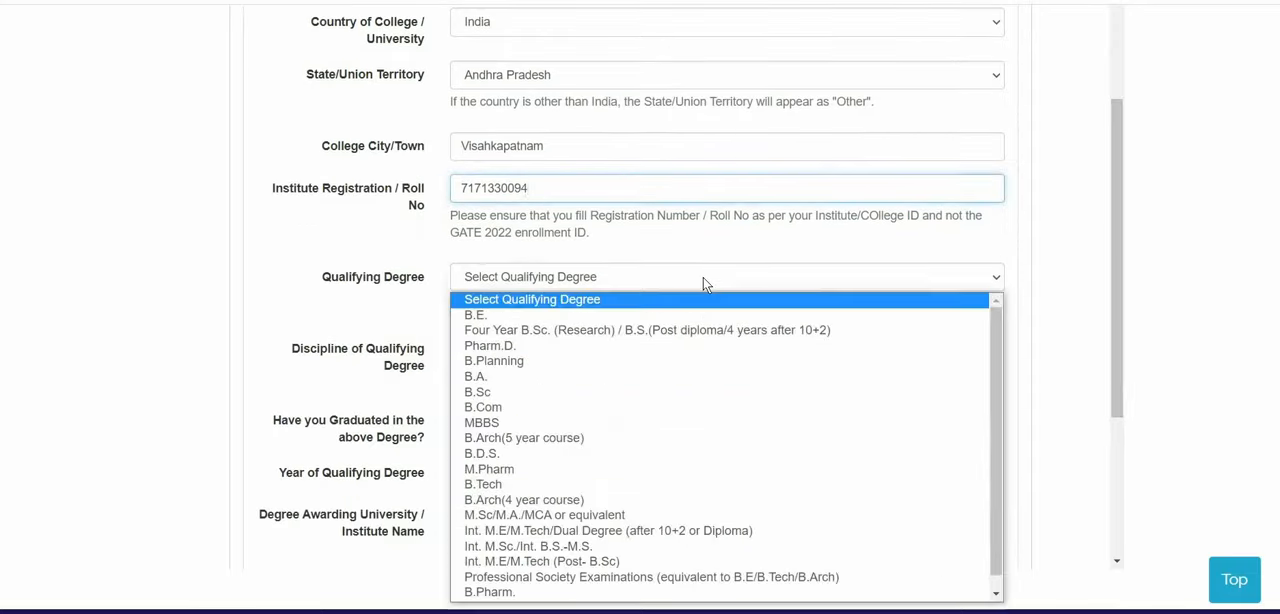
{"action": "left_click", "coordinate": [515, 396]}
{"action": "left_click", "coordinate": [547, 353]}
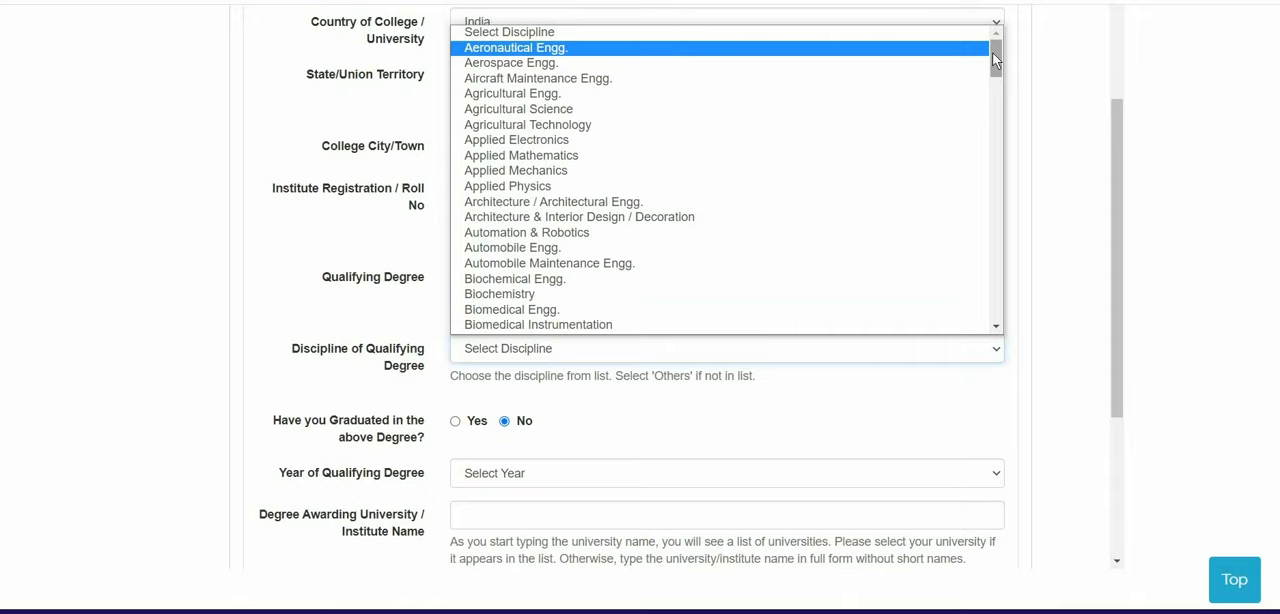
{"action": "left_click_drag", "start_coordinate": [995, 55], "coordinate": [995, 298]}
{"action": "left_click", "coordinate": [496, 140]}
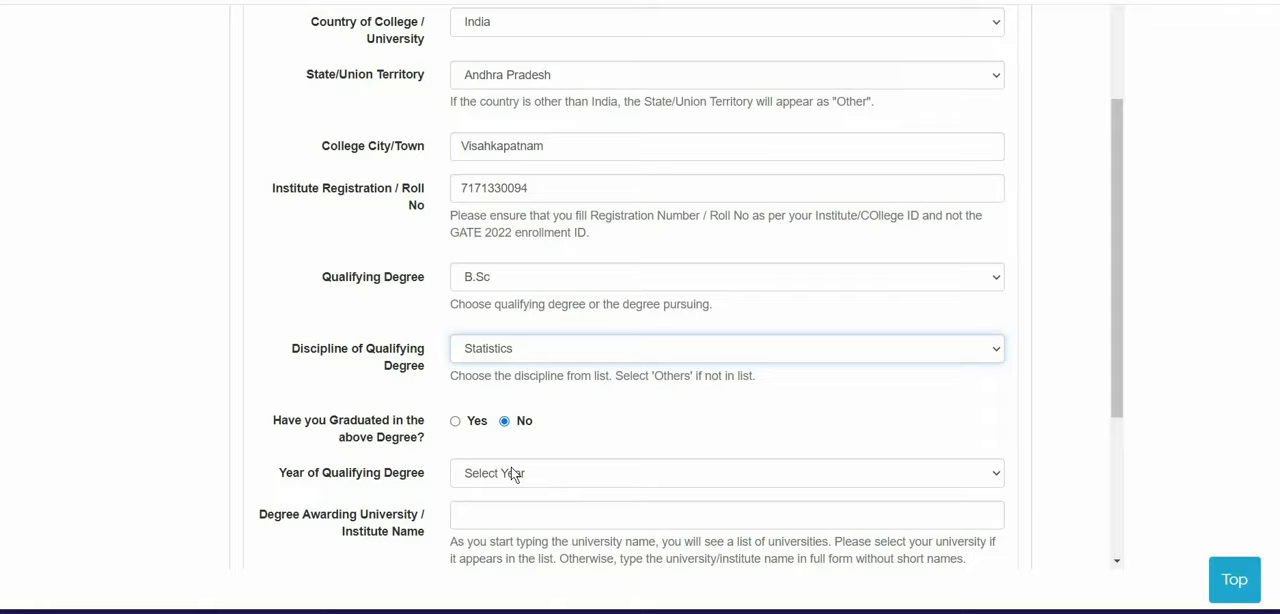
Mark the candidate as having graduated in the qualifying degree and set the qualifying year to 2020
{"action": "left_click", "coordinate": [455, 424]}
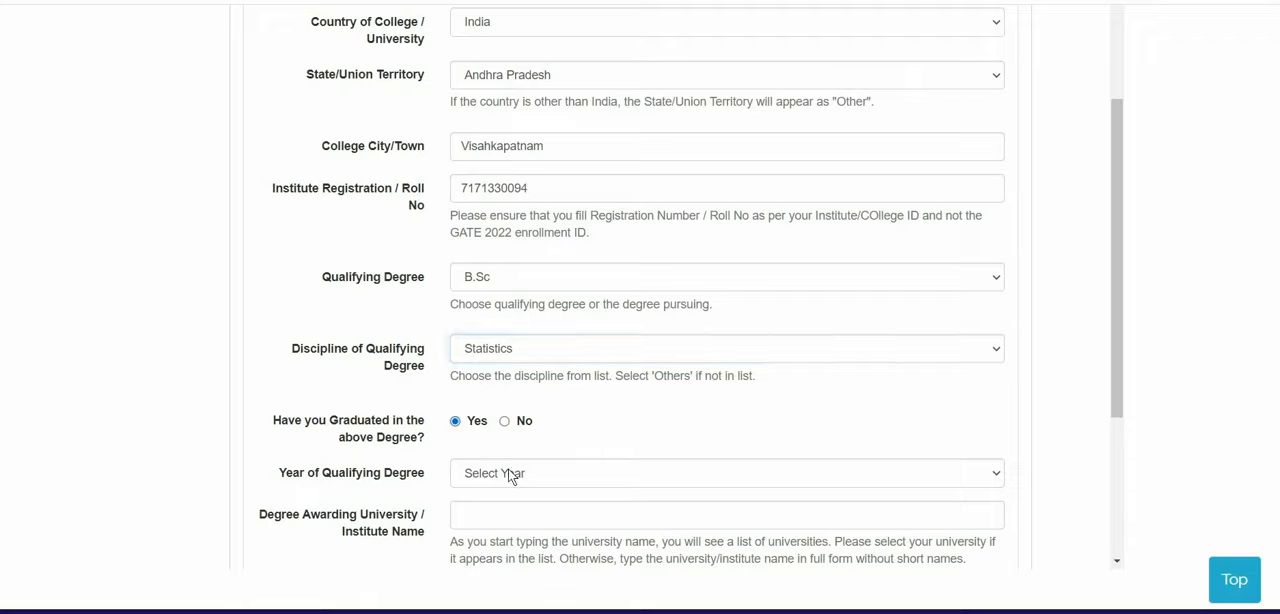
{"action": "left_click", "coordinate": [510, 476]}
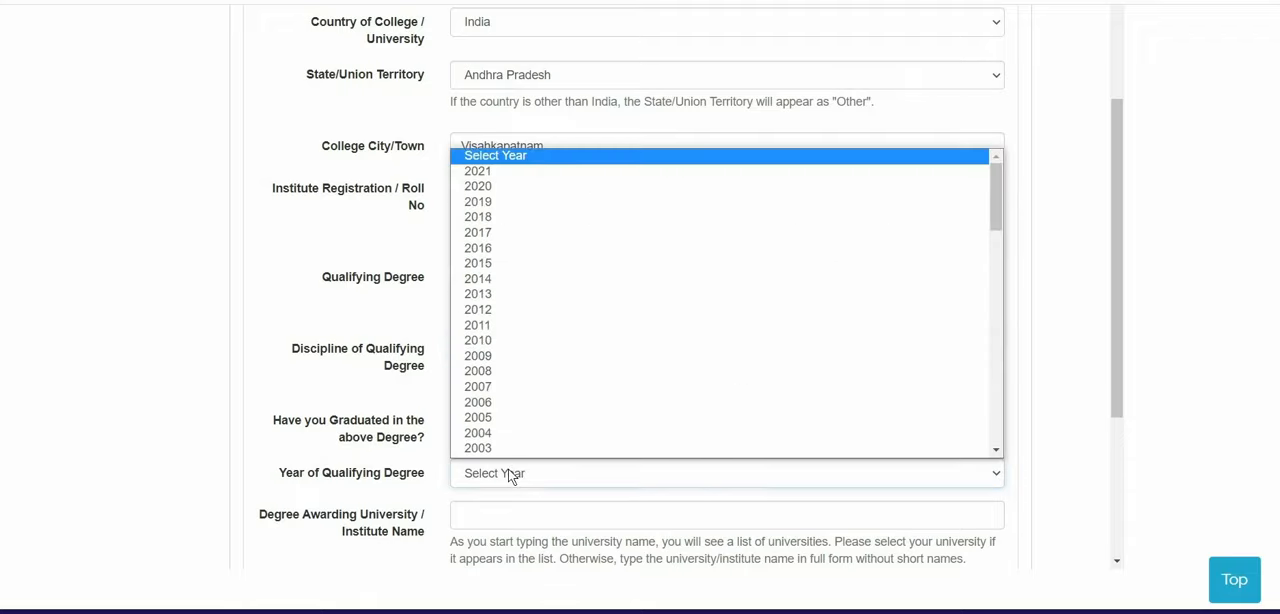
{"action": "left_click", "coordinate": [479, 188]}
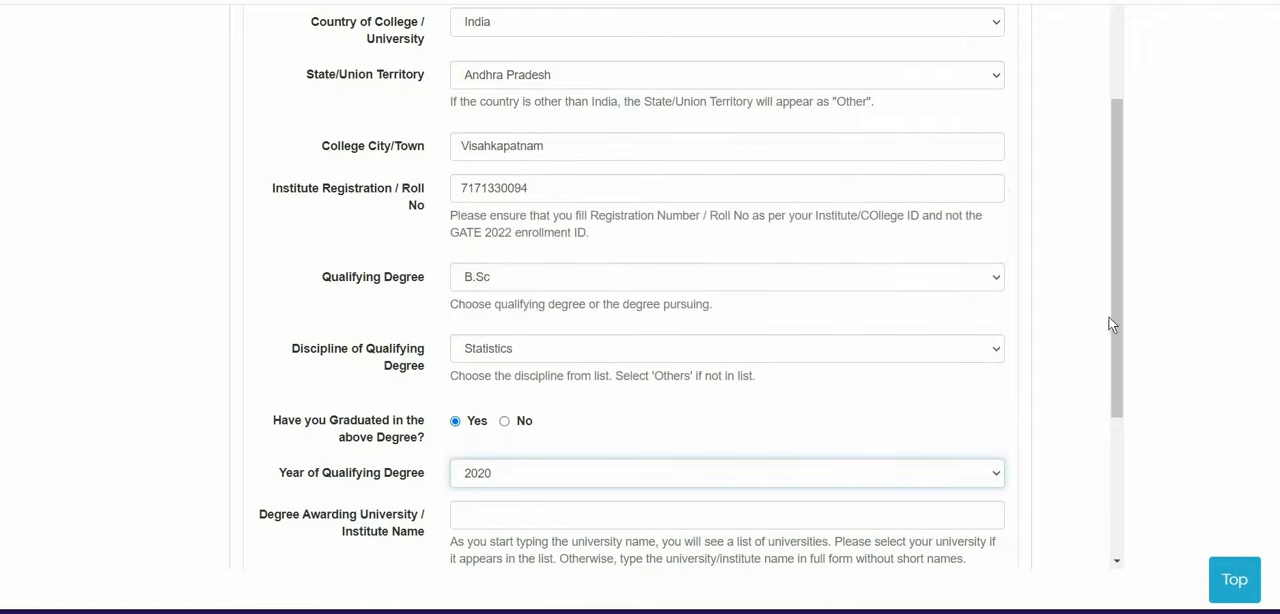
Enter Andhra University as the degree awarding university and Sree Paada degree college as the college name
{"action": "left_click_drag", "start_coordinate": [1118, 335], "coordinate": [1115, 438]}
{"action": "scroll", "coordinate": [1112, 428], "scroll_direction": "down", "scroll_amount": 2}
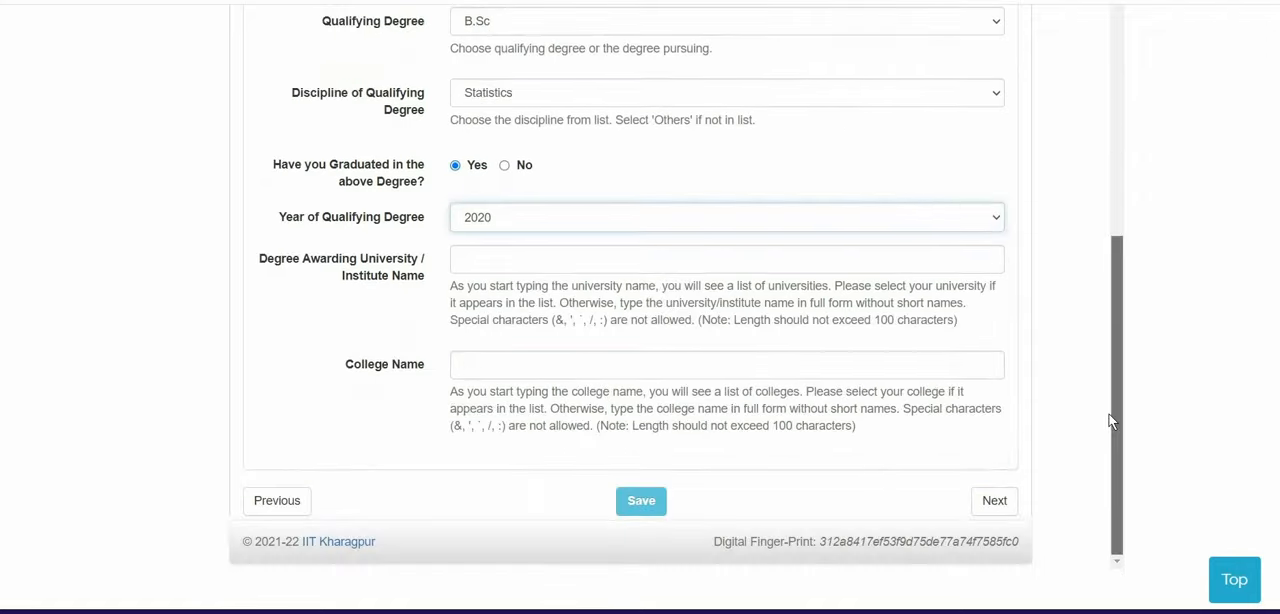
{"action": "left_click", "coordinate": [579, 275]}
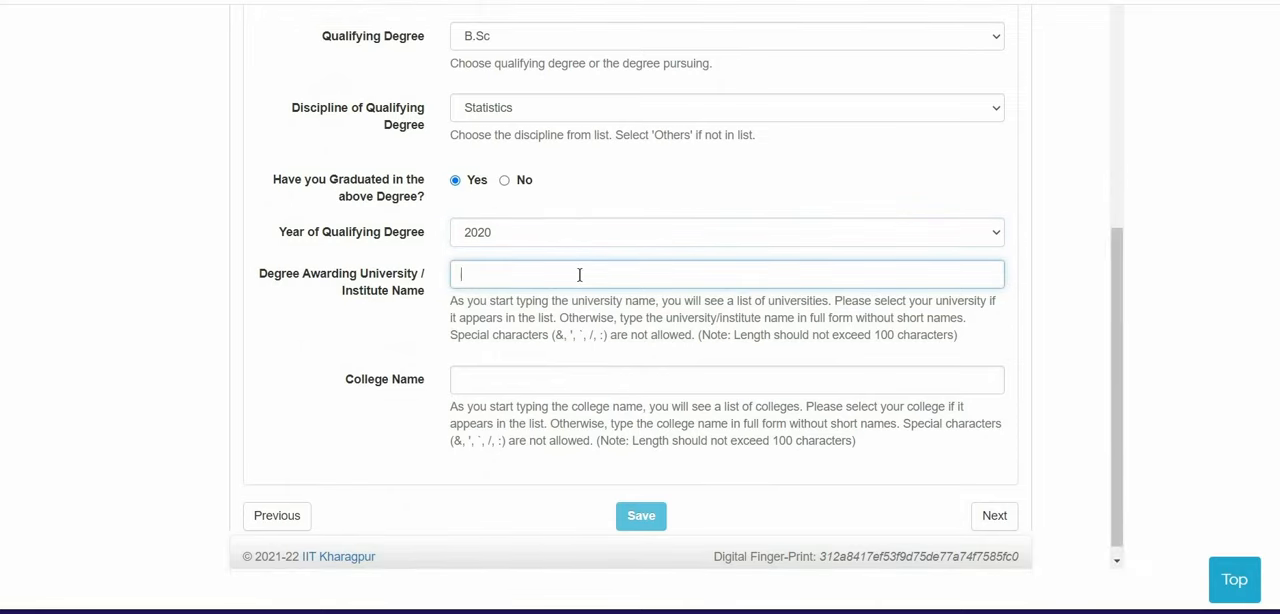
{"action": "type", "text": "Andhra University"}
{"action": "left_click", "coordinate": [570, 387]}
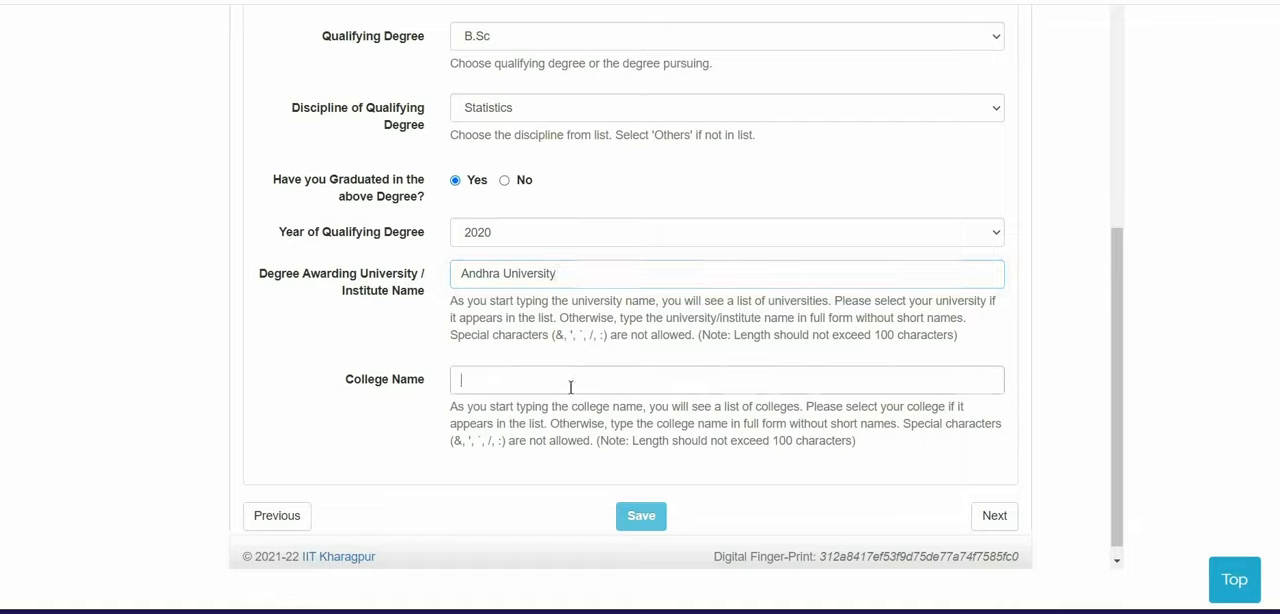
{"action": "type", "text": "Sree"}
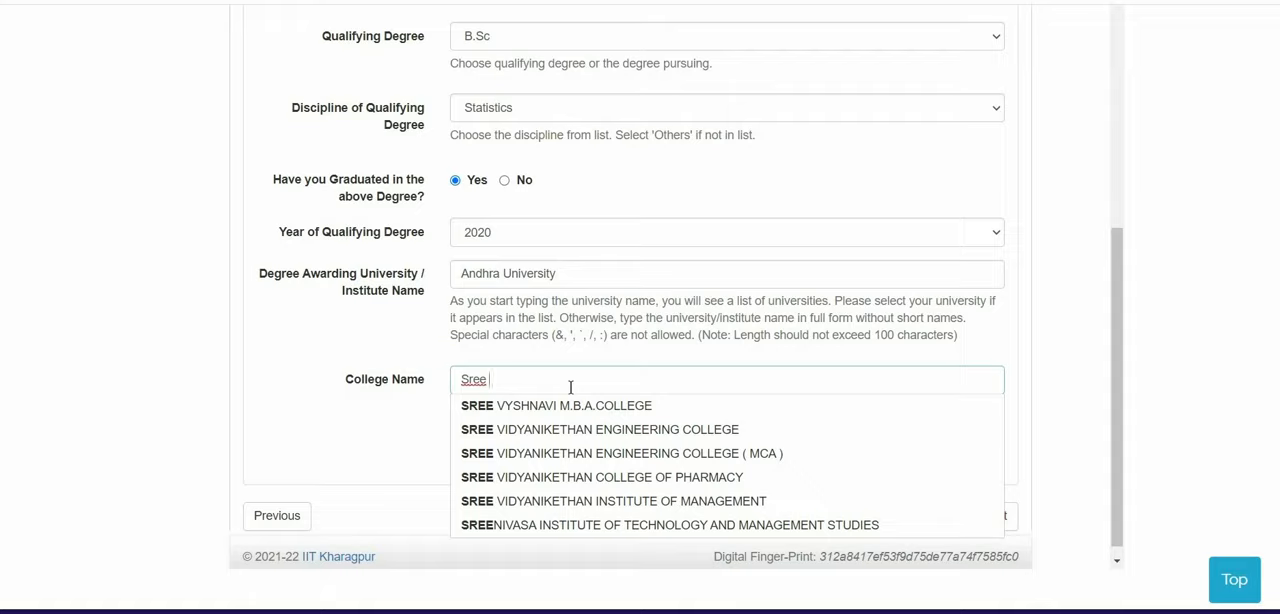
{"action": "type", "text": "Paada degree college"}
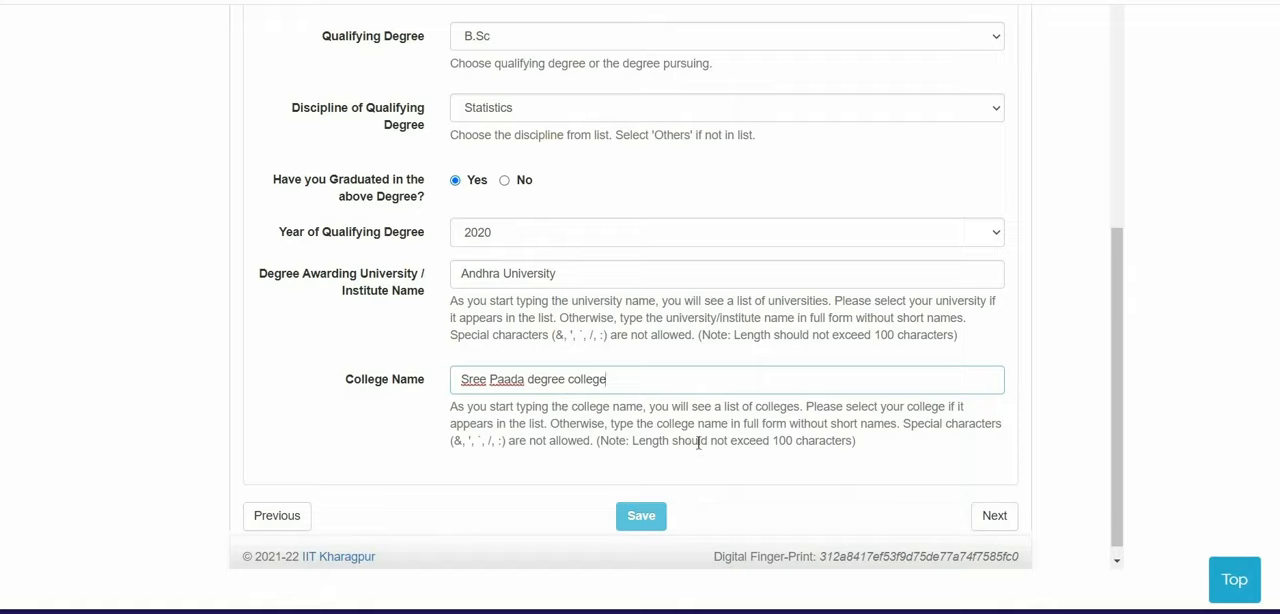
Save the qualifying degree details and proceed to the document upload section
{"action": "left_click", "coordinate": [641, 517]}
{"action": "left_click", "coordinate": [641, 519]}
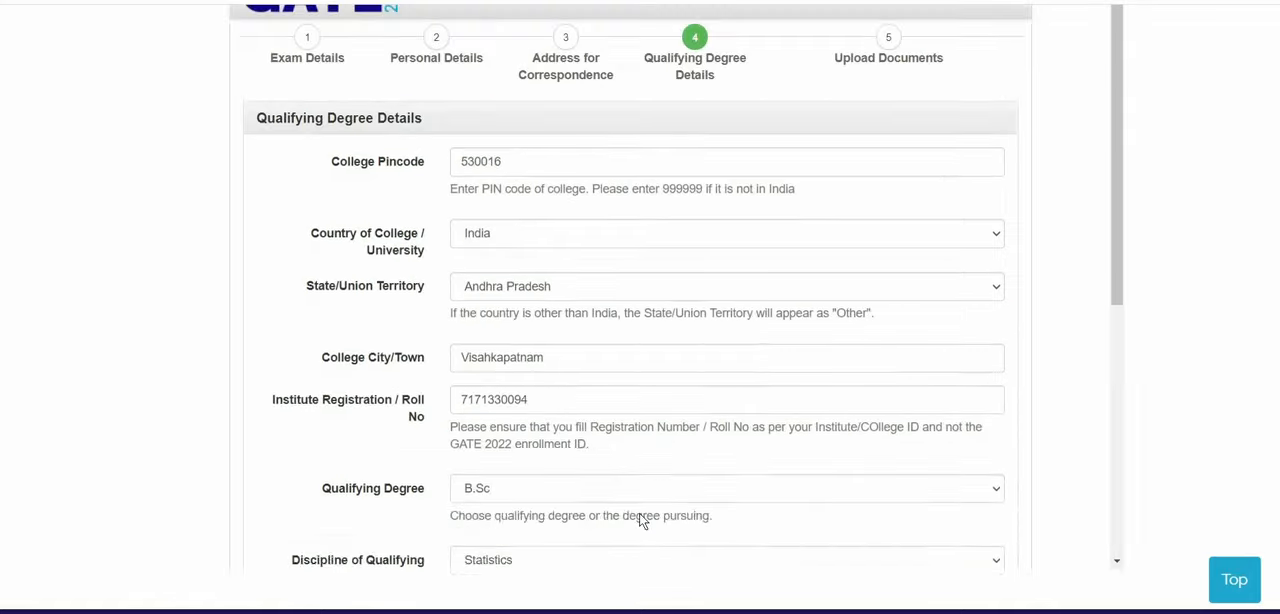
{"action": "scroll", "coordinate": [995, 331], "scroll_direction": "down", "scroll_amount": 5}
{"action": "left_click", "coordinate": [995, 502]}
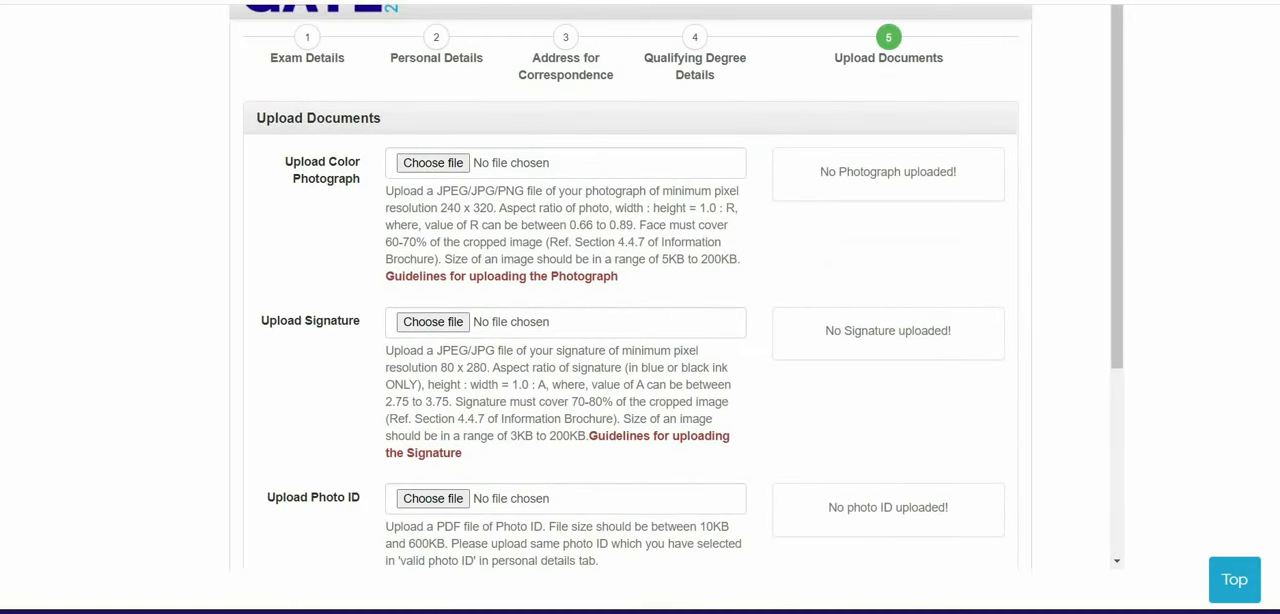
Review the upload requirements for the colour photograph, signature, photo ID and SC category certificate
{"action": "left_click_drag", "start_coordinate": [1117, 60], "coordinate": [1118, 179]}
{"action": "scroll", "coordinate": [1118, 186], "scroll_direction": "down", "scroll_amount": 1}
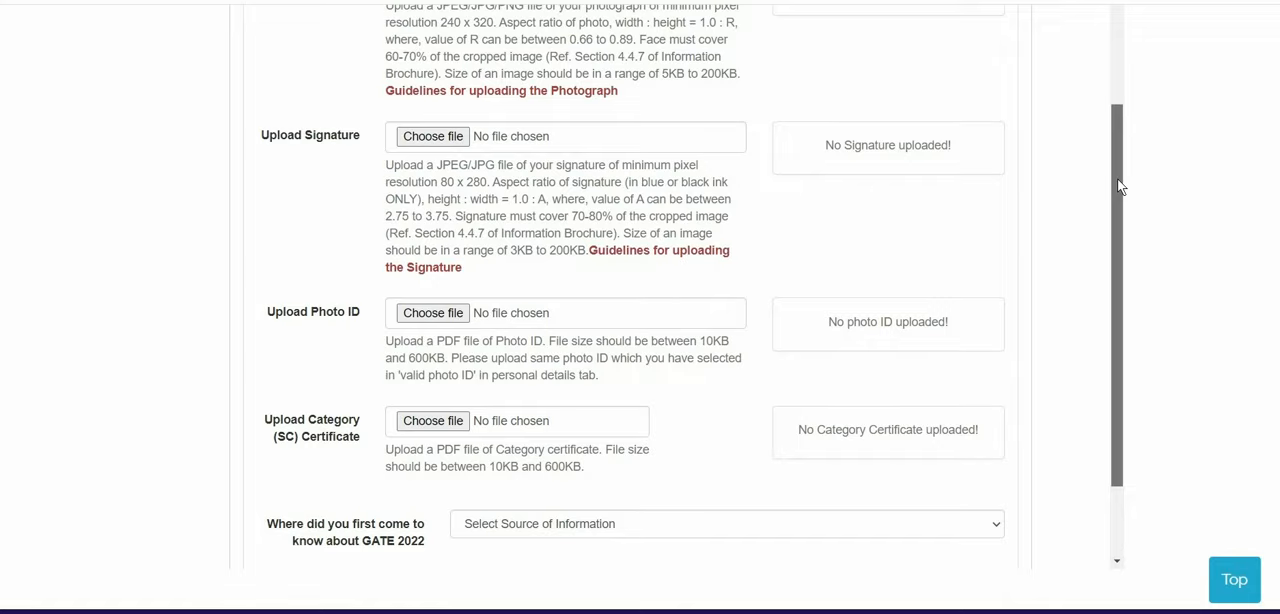
{"action": "scroll", "coordinate": [673, 220], "scroll_direction": "up", "scroll_amount": 2}
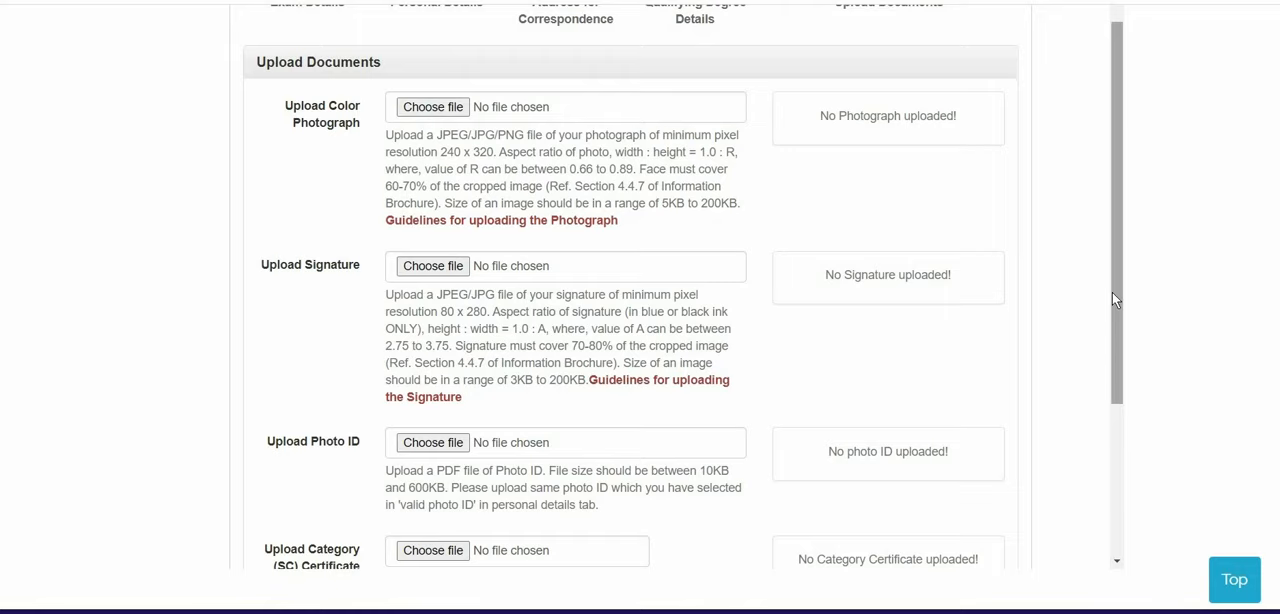
{"action": "left_click_drag", "start_coordinate": [1112, 292], "coordinate": [1106, 366]}
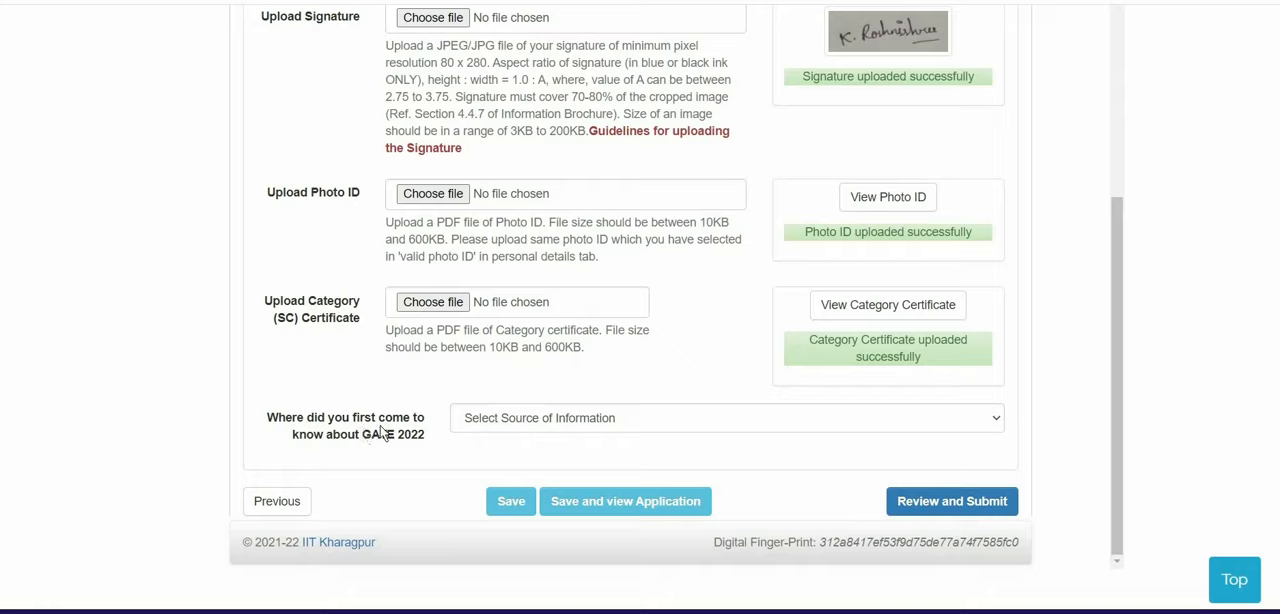
Set the source of information about GATE 2022 to Internet Search, then save and view the application
{"action": "left_click", "coordinate": [491, 421]}
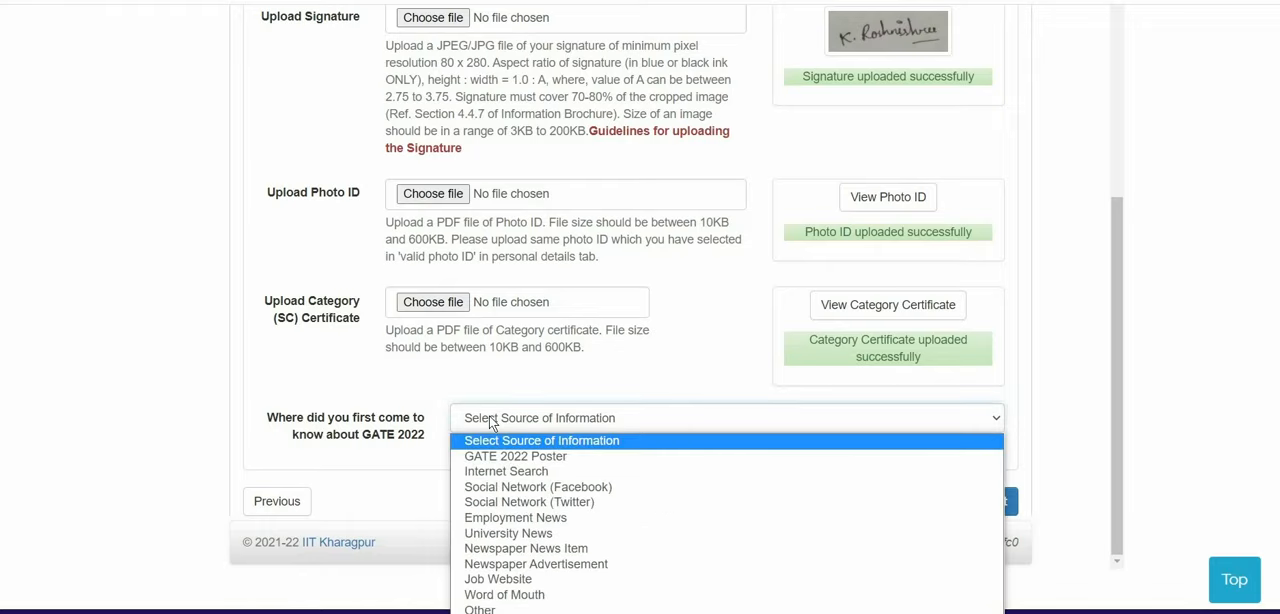
{"action": "left_click", "coordinate": [490, 471]}
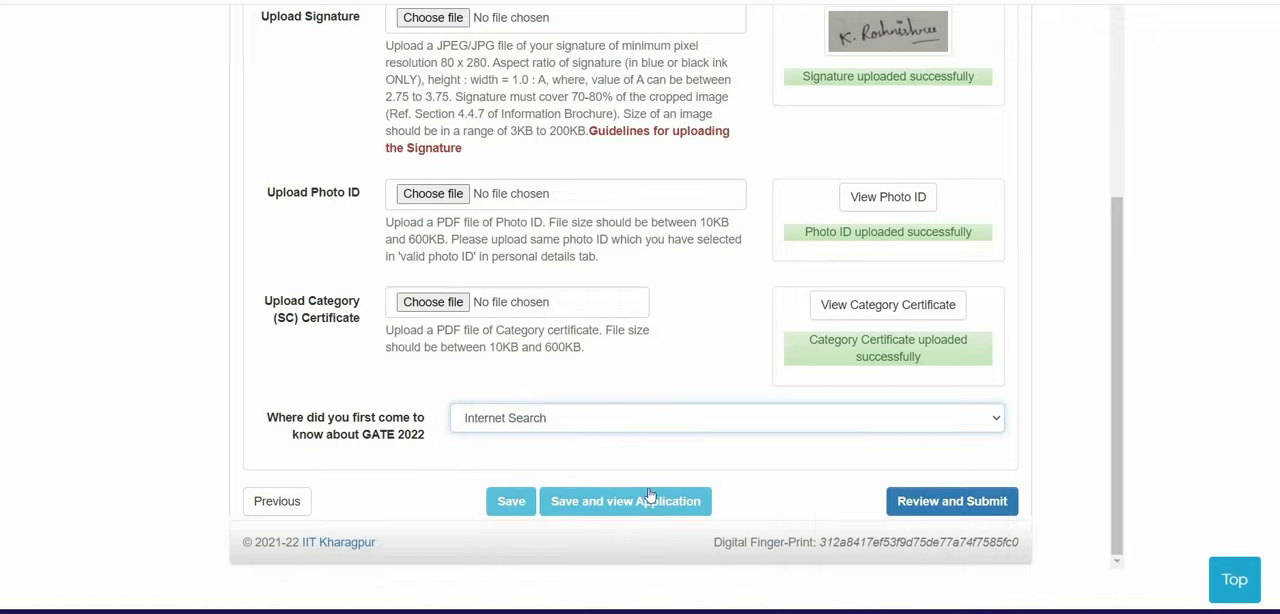
{"action": "left_click", "coordinate": [503, 508]}
{"action": "left_click", "coordinate": [653, 507]}
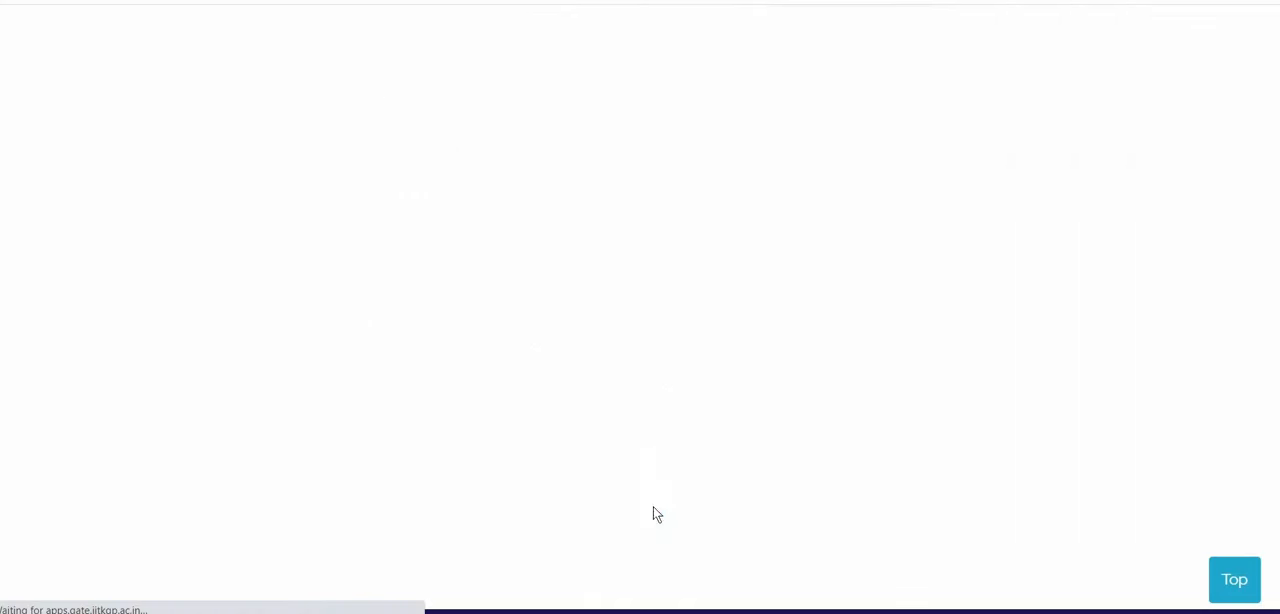
Look through the whole application preview from exam details to source of information and return to the form
{"action": "left_click_drag", "start_coordinate": [1117, 84], "coordinate": [1117, 93]}
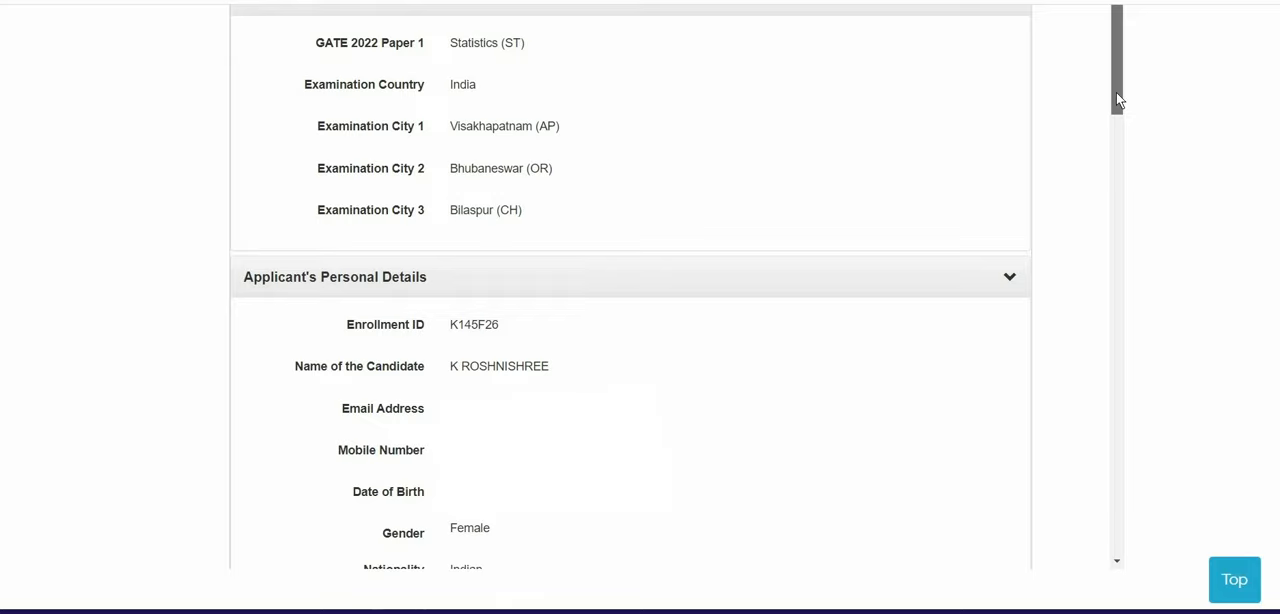
{"action": "left_click_drag", "start_coordinate": [1118, 100], "coordinate": [1122, 580]}
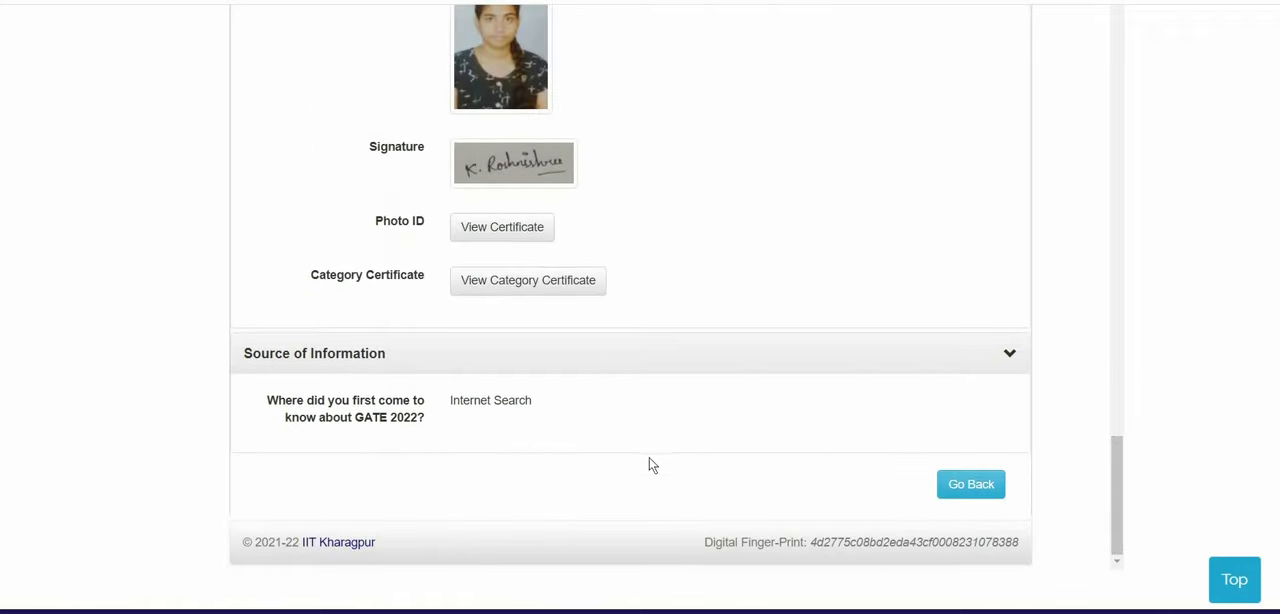
{"action": "left_click", "coordinate": [955, 487]}
Save the exam details again, advance through the remaining form sections and open the final review and declaration
{"action": "left_click", "coordinate": [619, 497]}
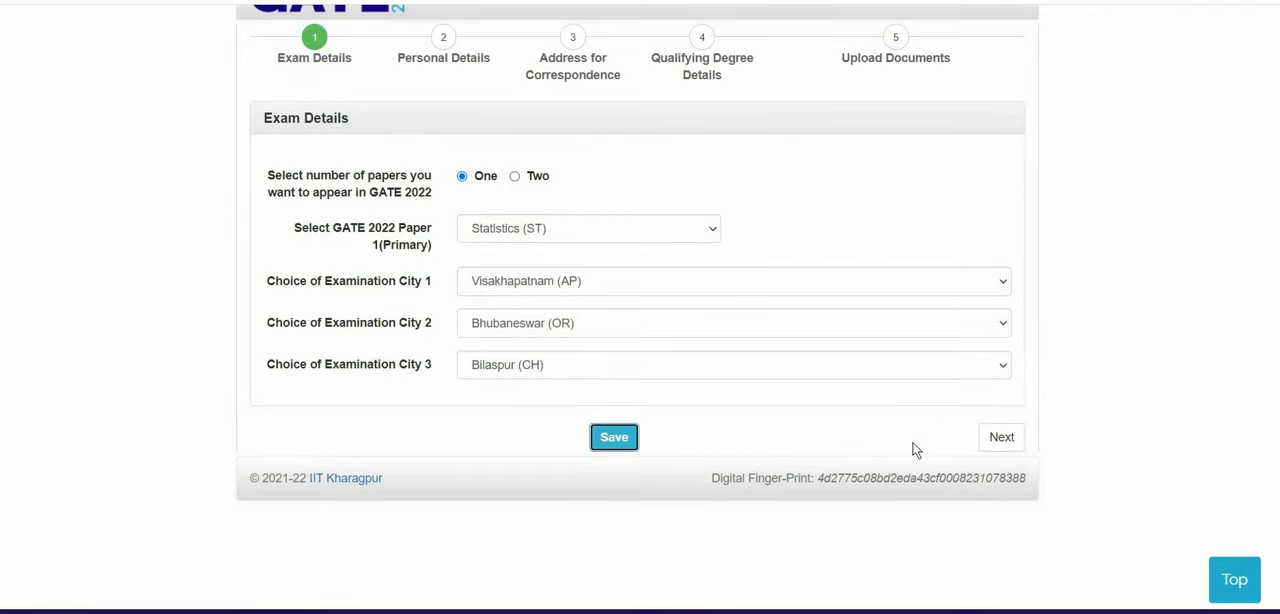
{"action": "left_click", "coordinate": [1001, 437]}
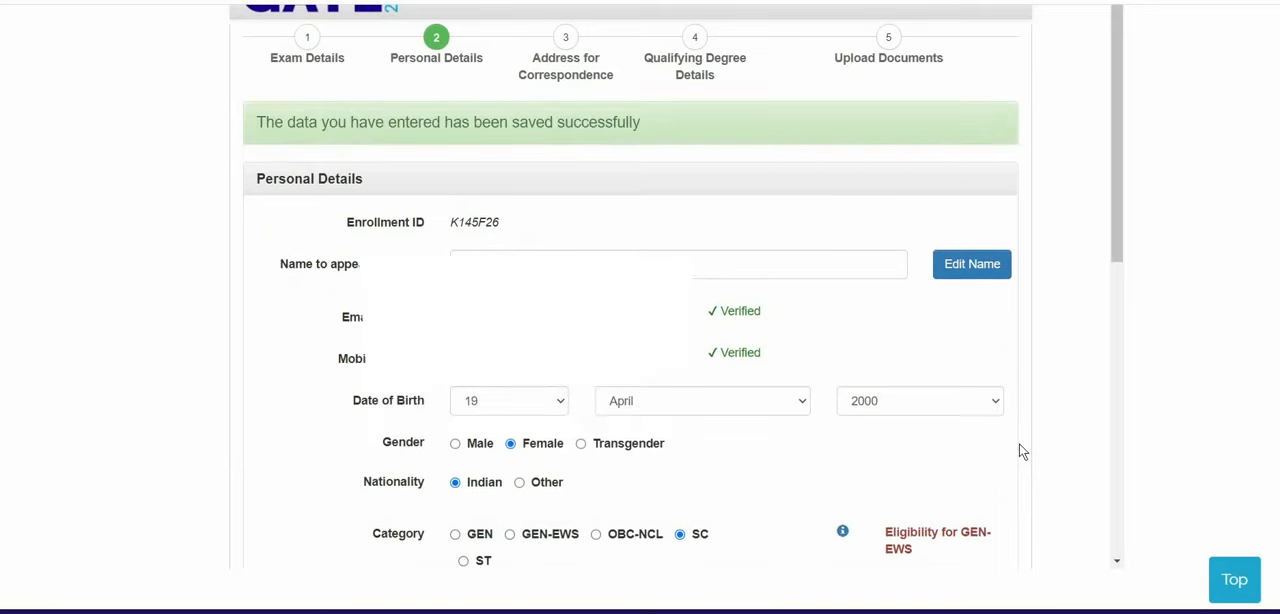
{"action": "left_click_drag", "start_coordinate": [1111, 218], "coordinate": [1113, 558]}
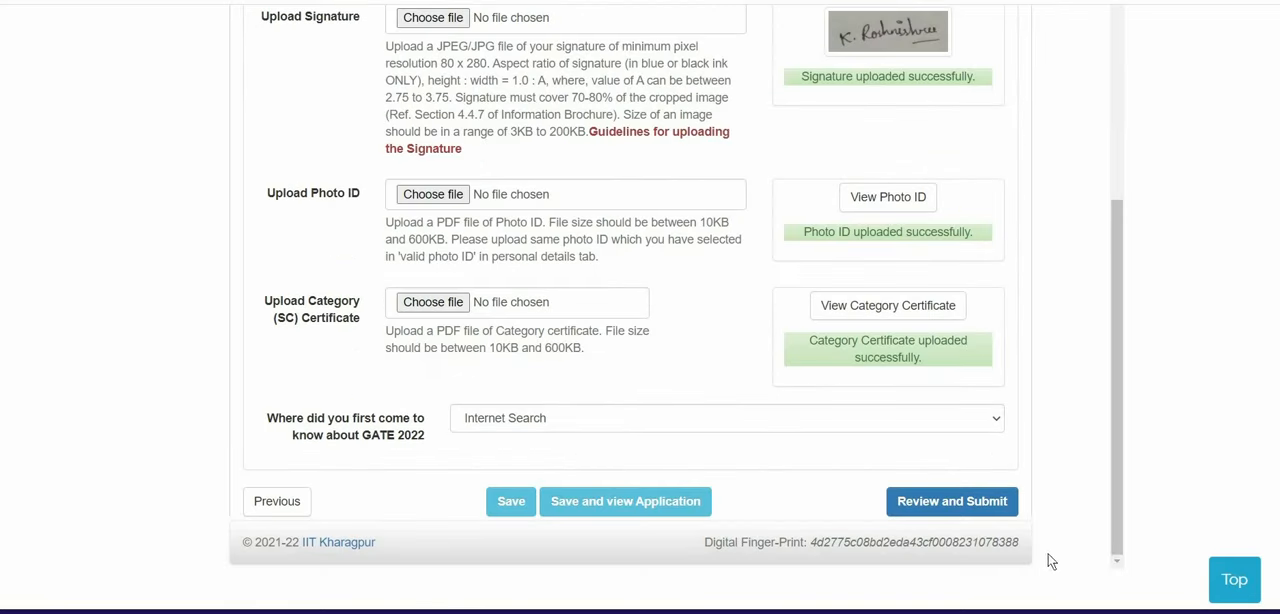
{"action": "left_click", "coordinate": [944, 505]}
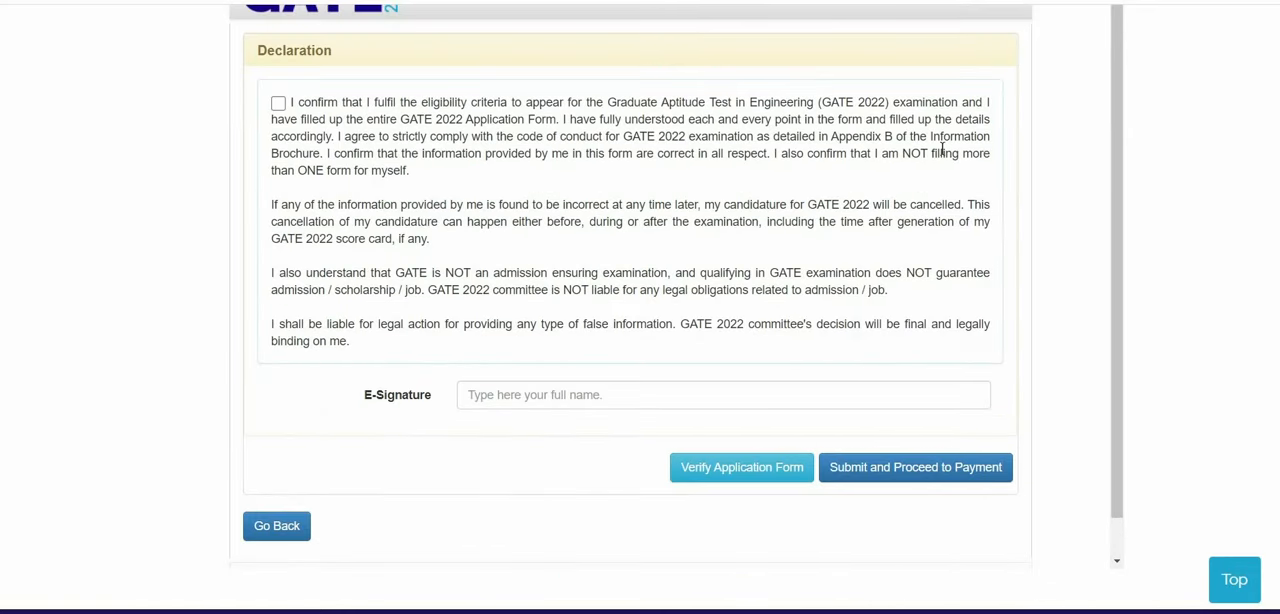
Accept the eligibility declaration and enter the candidate's full name as the e-signature
{"action": "left_click", "coordinate": [279, 104]}
{"action": "left_click", "coordinate": [536, 393]}
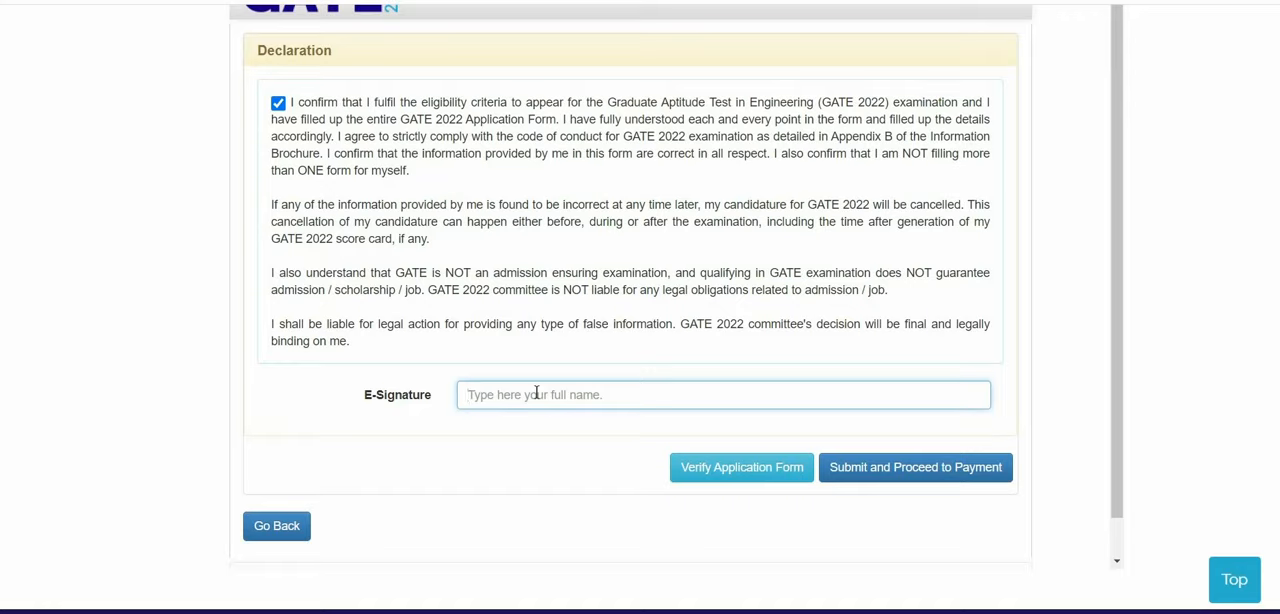
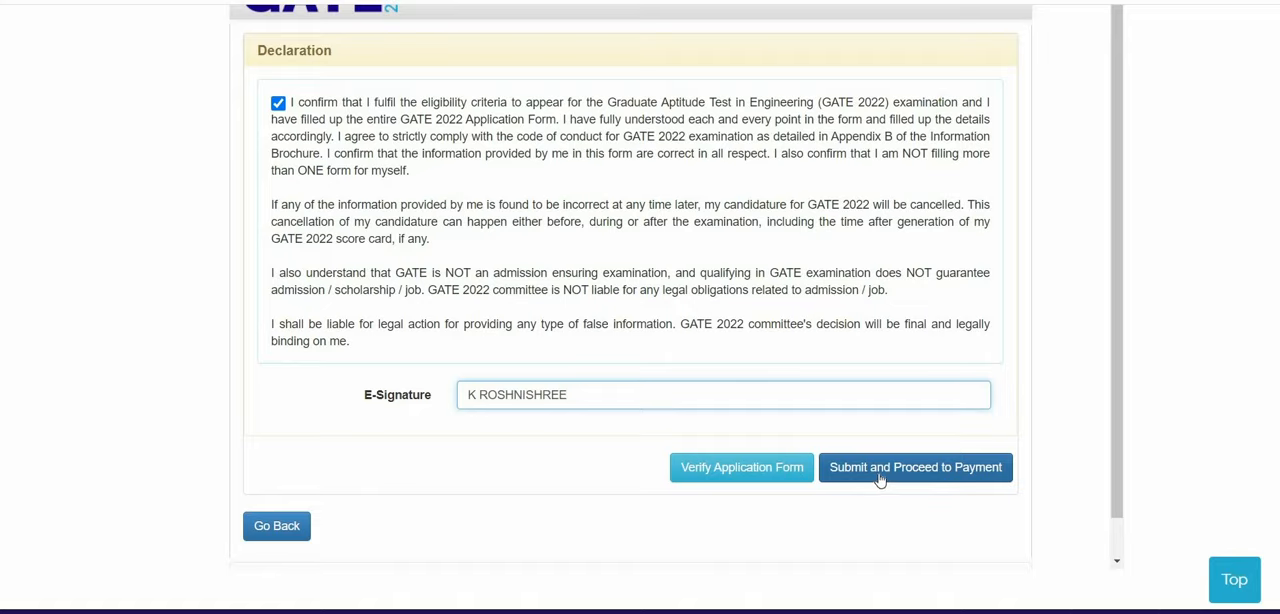
Submit the application form for payment and confirm the submission with the OTP sent to the candidate
{"action": "left_click", "coordinate": [879, 479]}
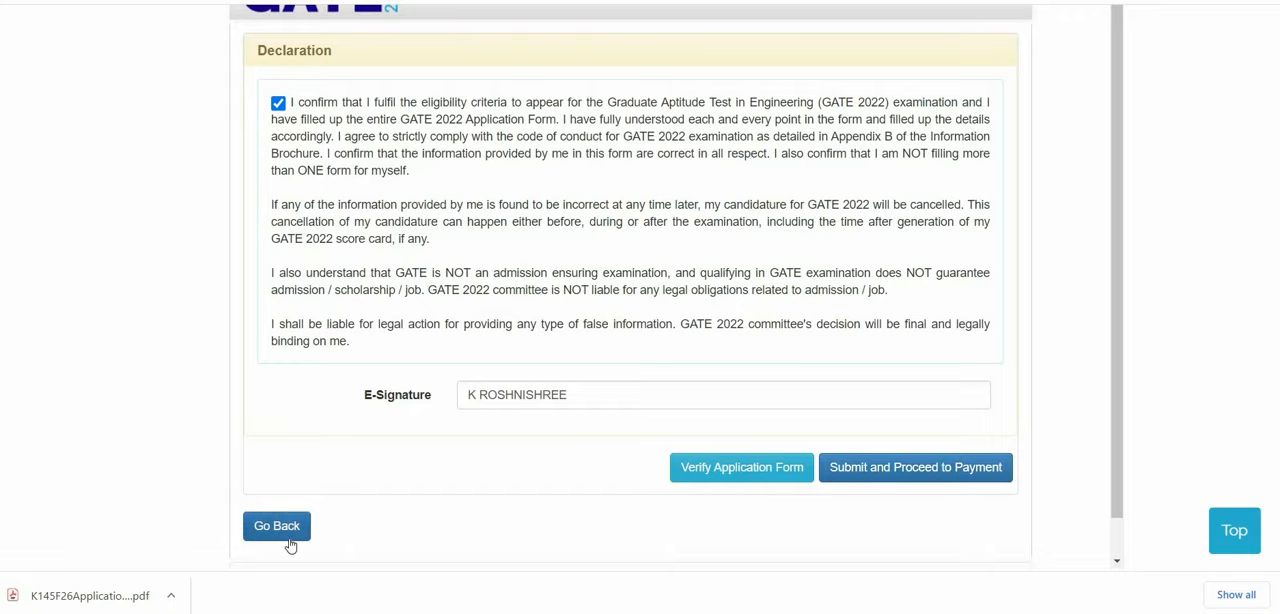
{"action": "left_click", "coordinate": [932, 477]}
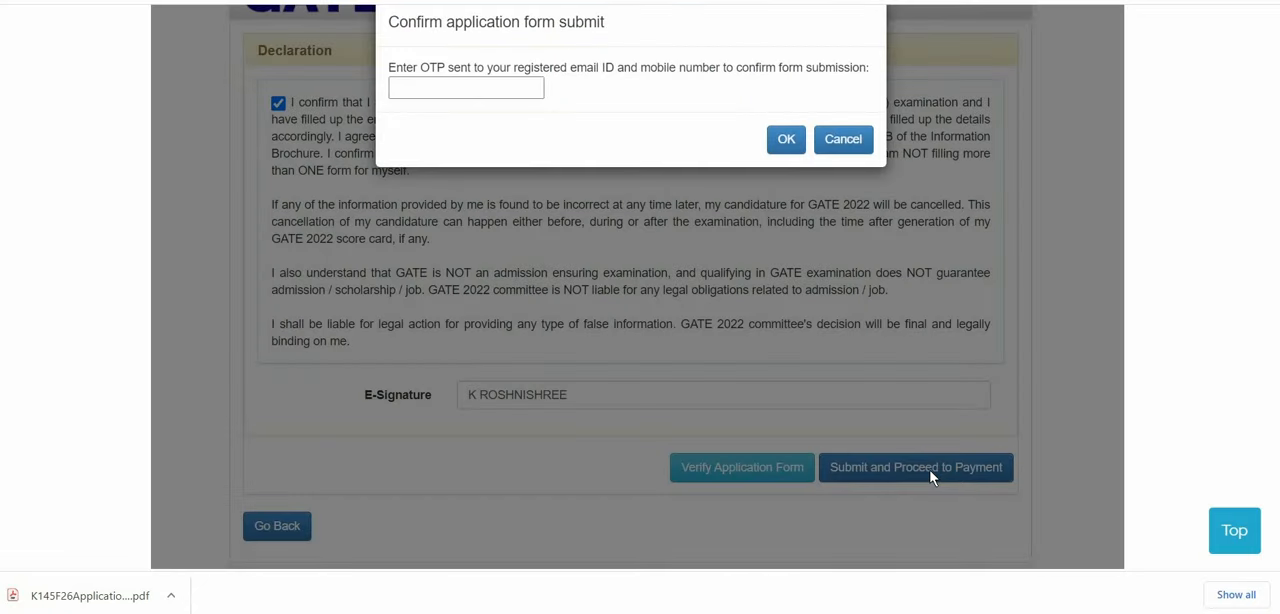
{"action": "left_click", "coordinate": [456, 87]}
{"action": "left_click", "coordinate": [786, 139]}
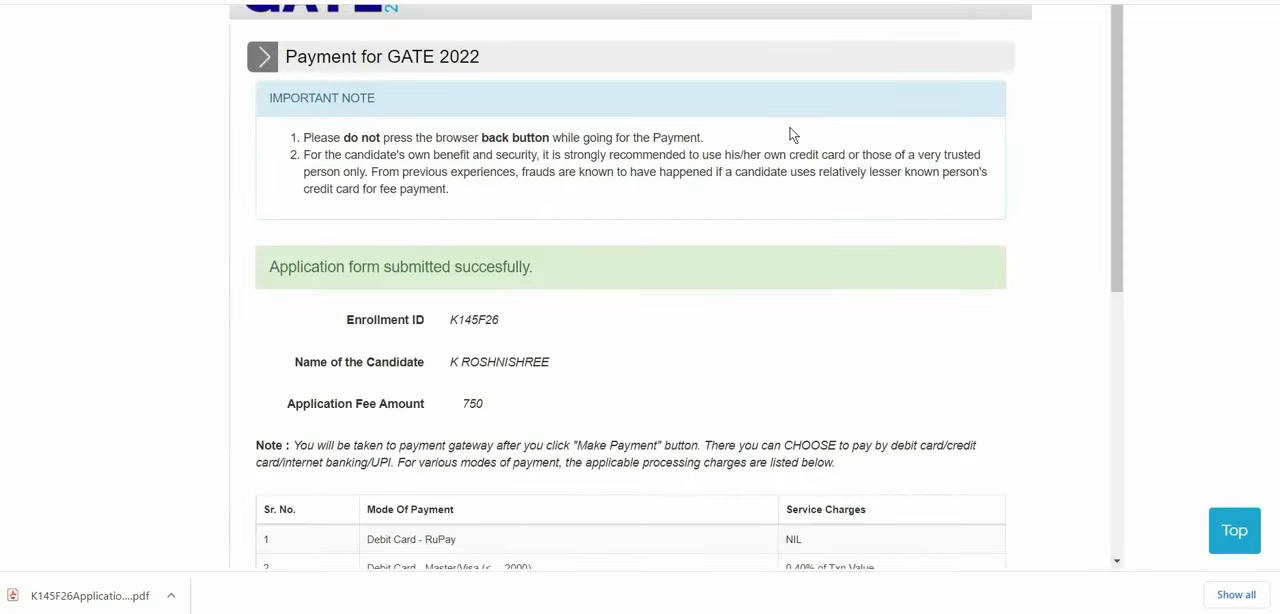
Answer the arithmetic check 5 - 4 with 1 on the payment page and start the fee payment
{"action": "scroll", "coordinate": [1099, 181], "scroll_direction": "down", "scroll_amount": 1}
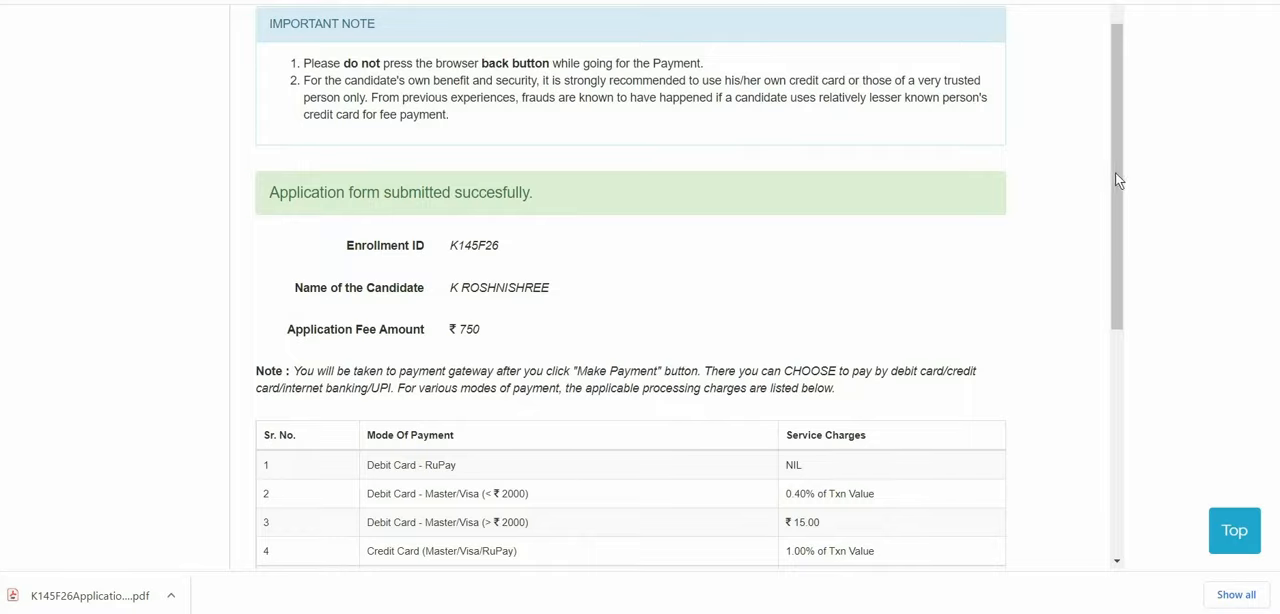
{"action": "left_click_drag", "start_coordinate": [1116, 179], "coordinate": [1109, 288]}
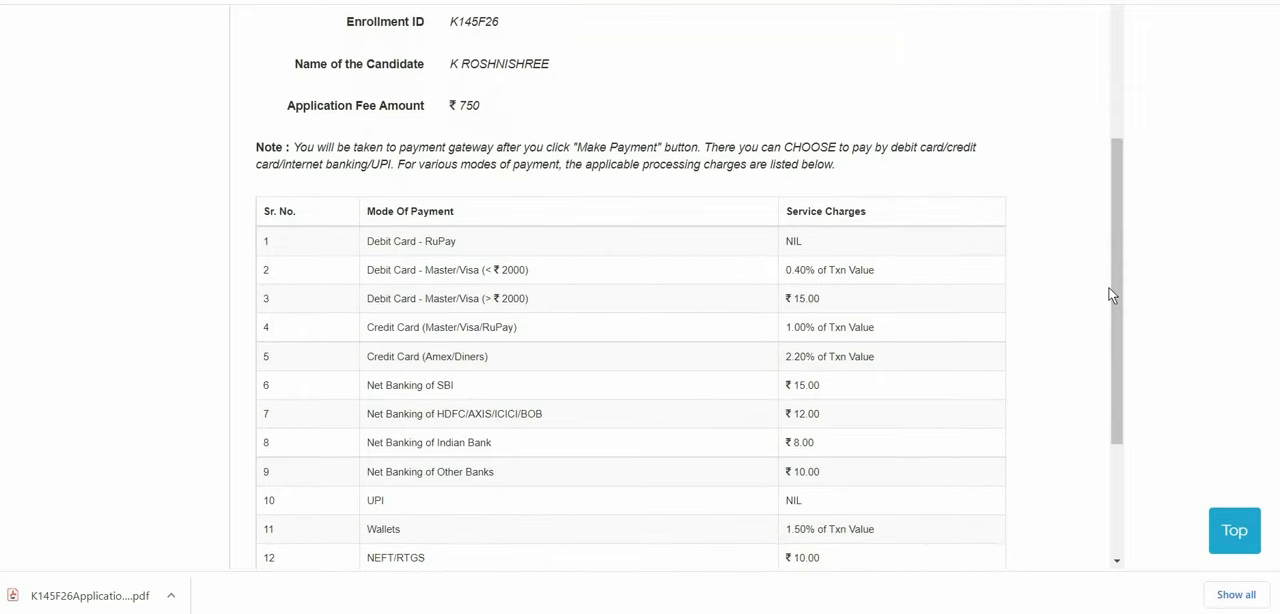
{"action": "scroll", "coordinate": [900, 380], "scroll_direction": "down", "scroll_amount": 3}
{"action": "left_click", "coordinate": [712, 447]}
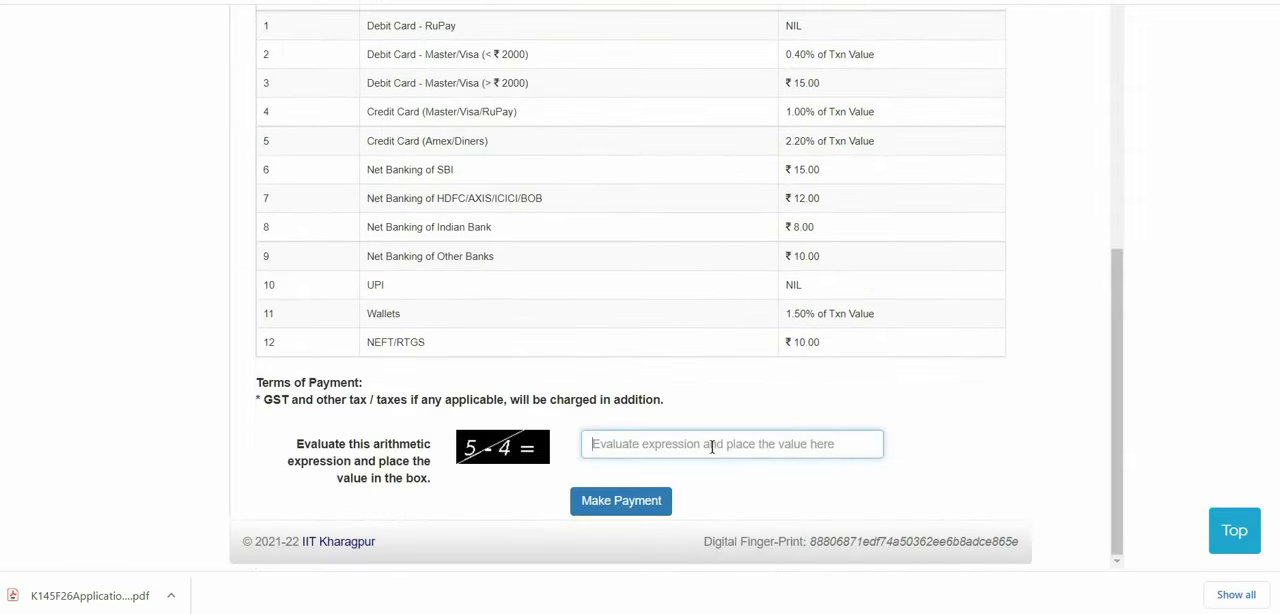
{"action": "type", "text": "1"}
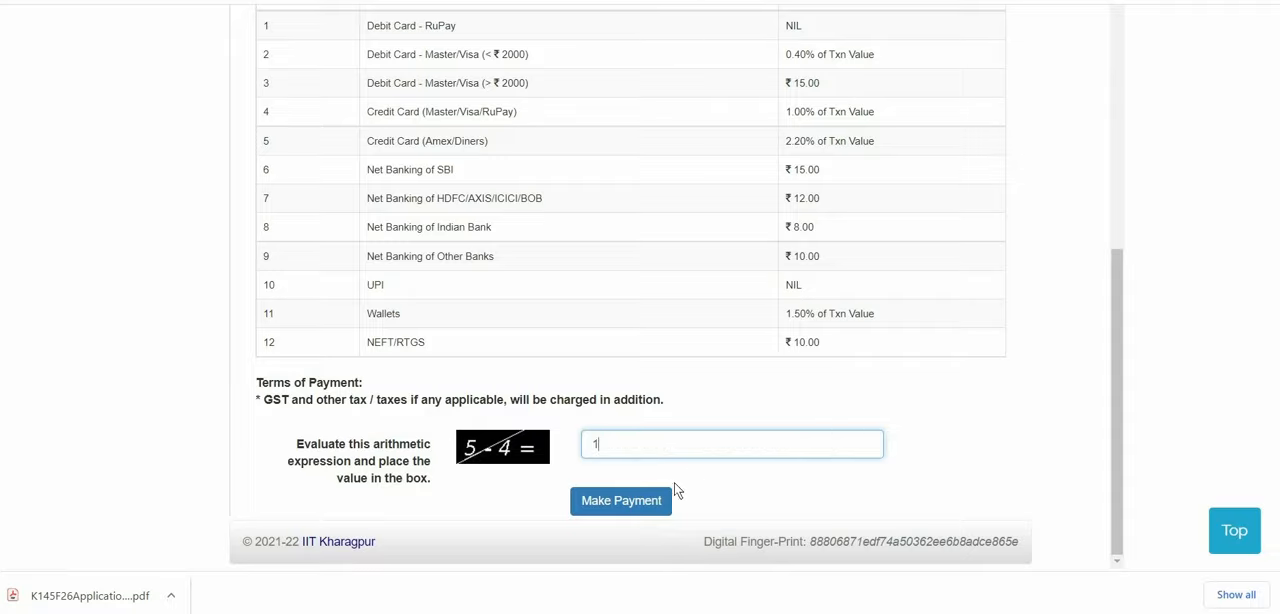
{"action": "left_click", "coordinate": [642, 502]}
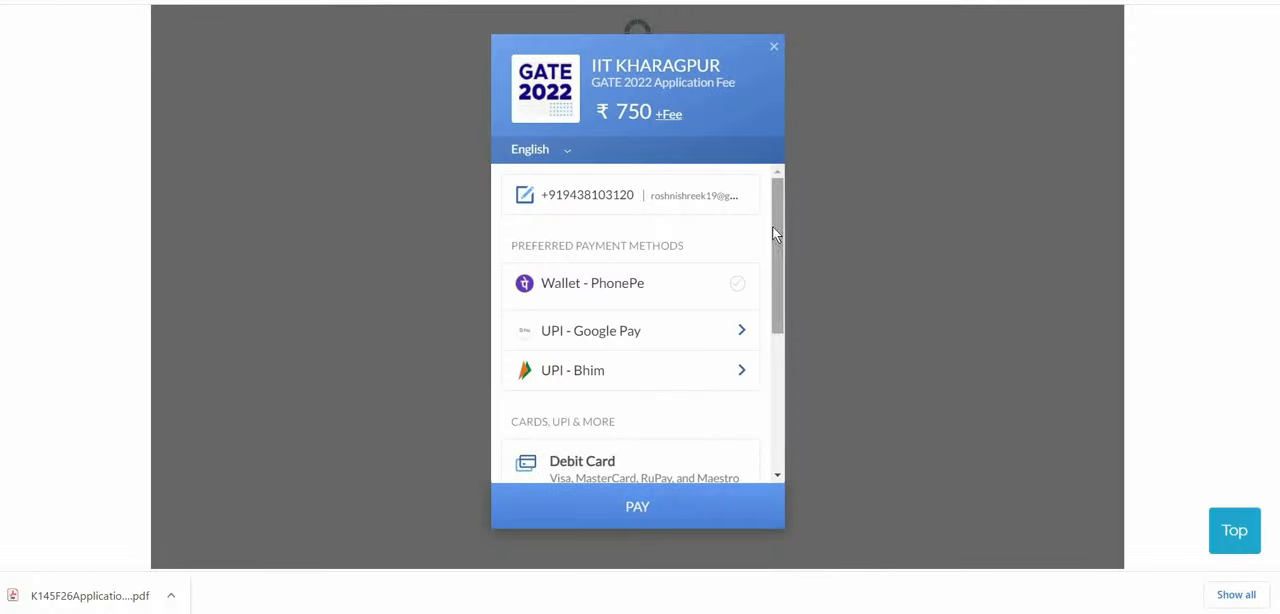
Look through the available payment methods for the GATE 2022 application fee, including cards, UPI, netbanking and wallets
{"action": "scroll", "coordinate": [783, 320], "scroll_direction": "down", "scroll_amount": 3}
{"action": "scroll", "coordinate": [775, 275], "scroll_direction": "up", "scroll_amount": 3}
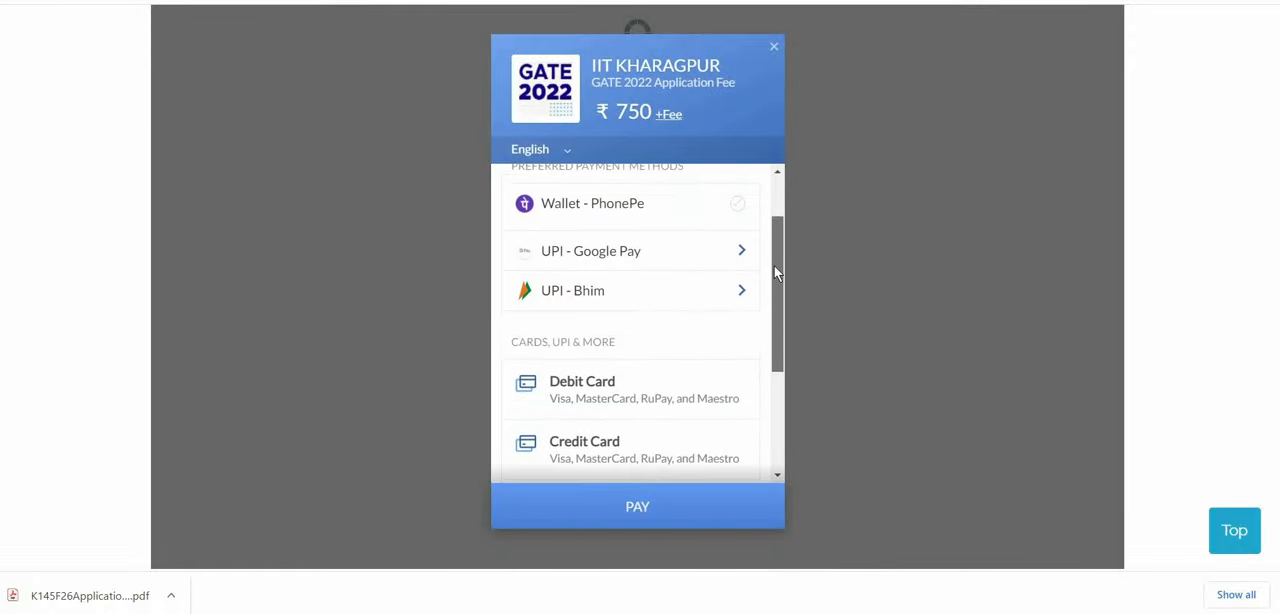
{"action": "scroll", "coordinate": [774, 265], "scroll_direction": "down", "scroll_amount": 3}
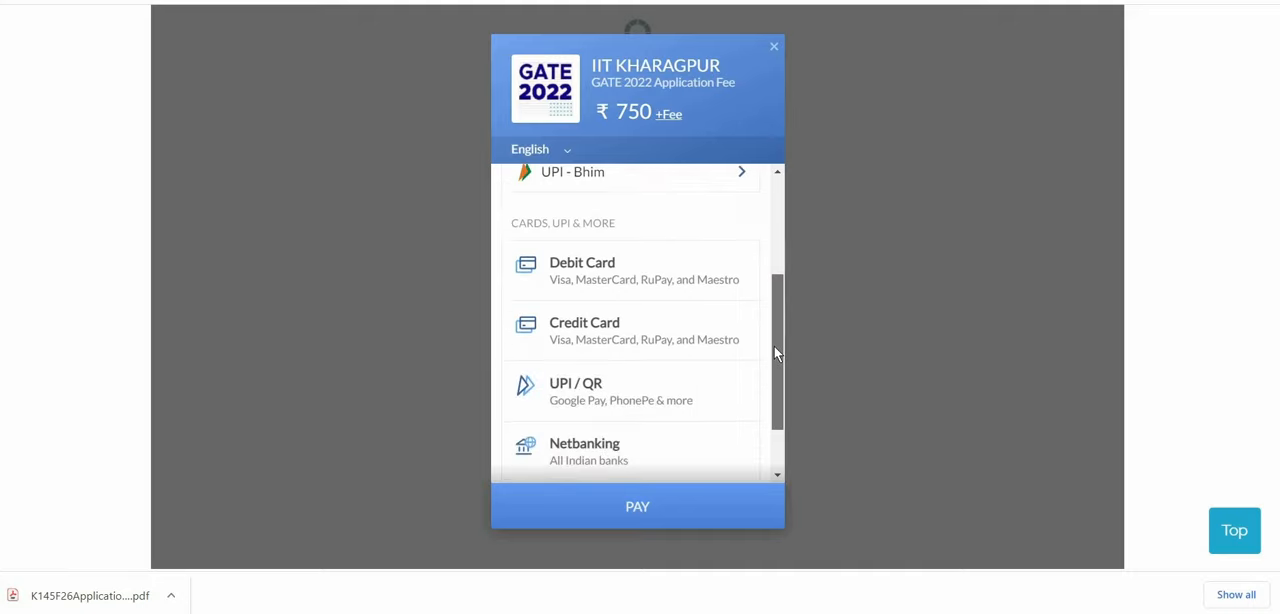
{"action": "scroll", "coordinate": [767, 370], "scroll_direction": "down", "scroll_amount": 1}
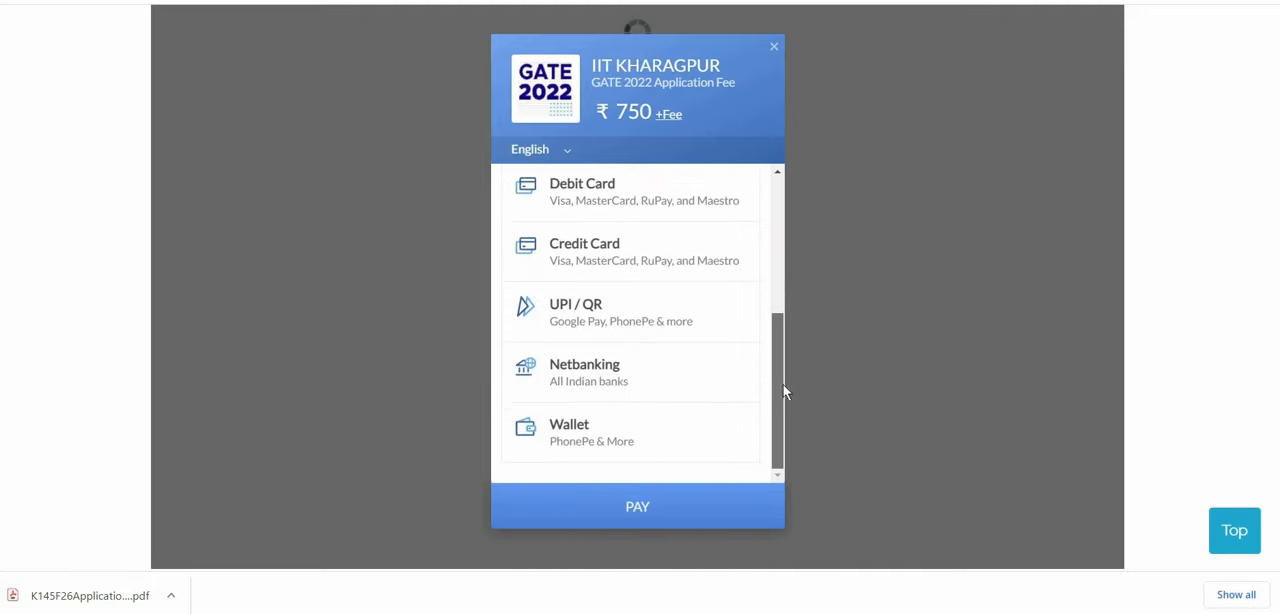
{"action": "left_click_drag", "start_coordinate": [776, 310], "coordinate": [779, 396]}
{"action": "scroll", "coordinate": [784, 432], "scroll_direction": "up", "scroll_amount": 5}
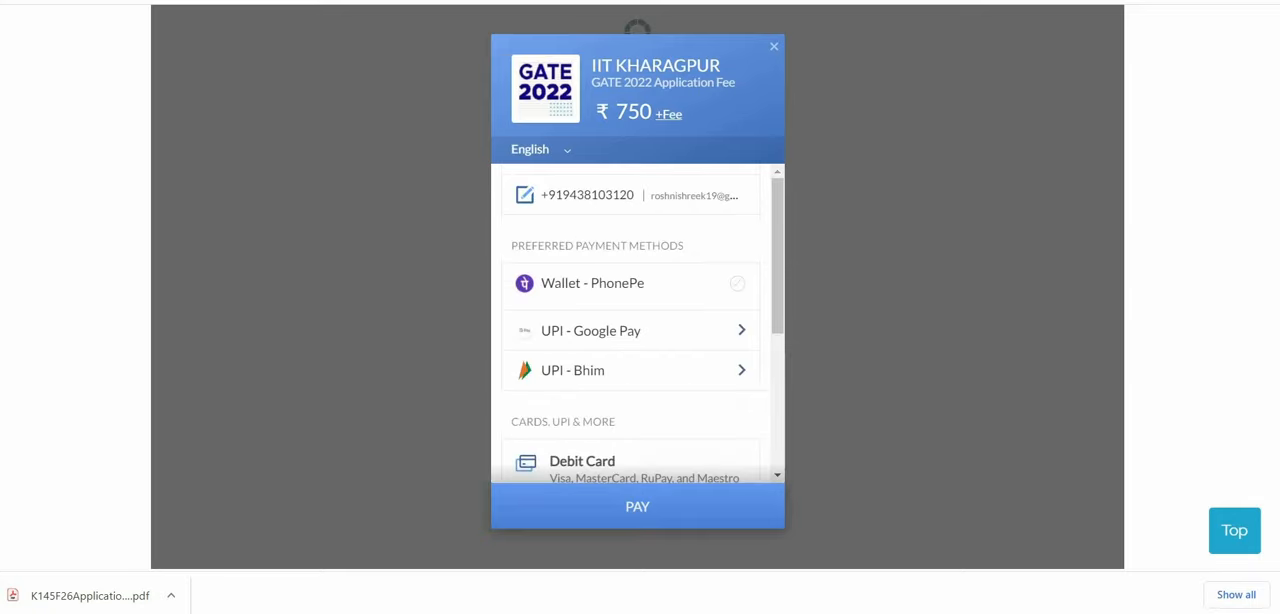